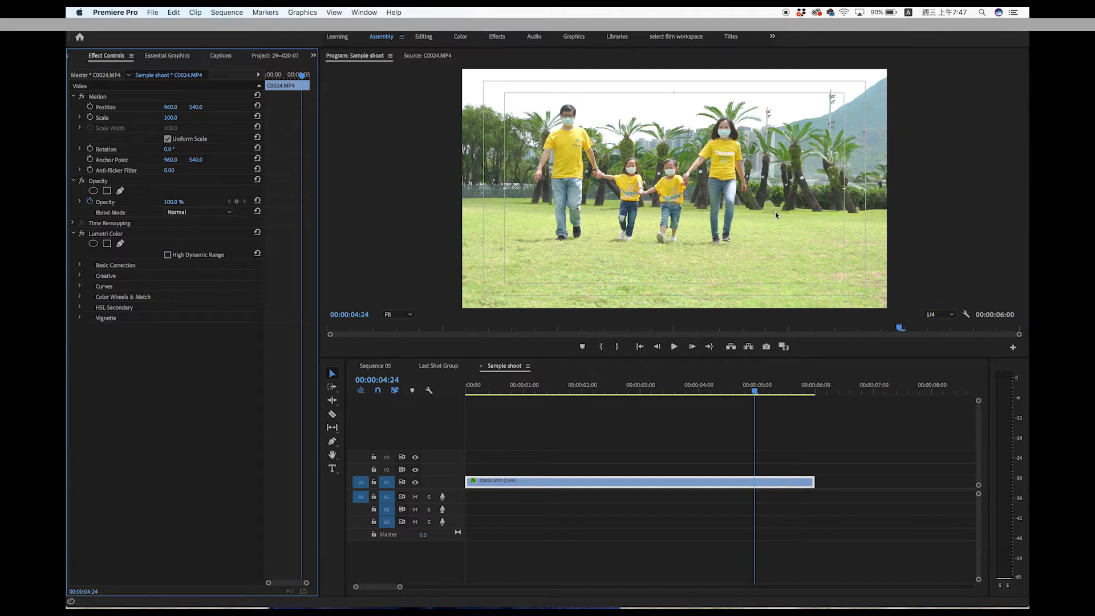
# Scrub through the family clip, then play it from the start to review it
pyautogui.click(509, 391)
pyautogui.moveTo(509, 391); pyautogui.dragTo(619, 392)
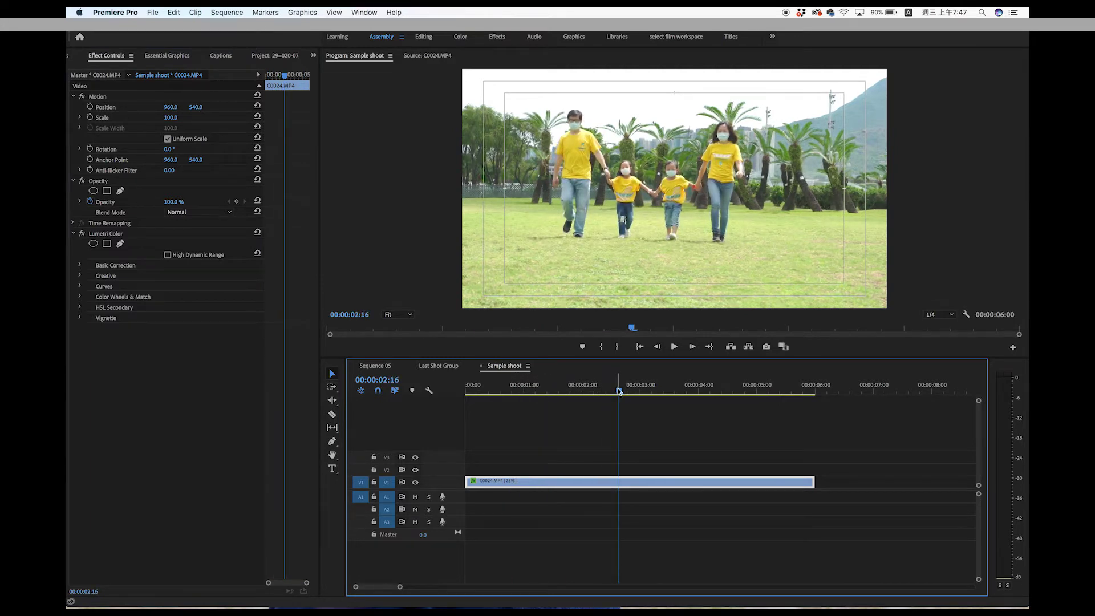
pyautogui.moveTo(619, 391); pyautogui.dragTo(628, 391)
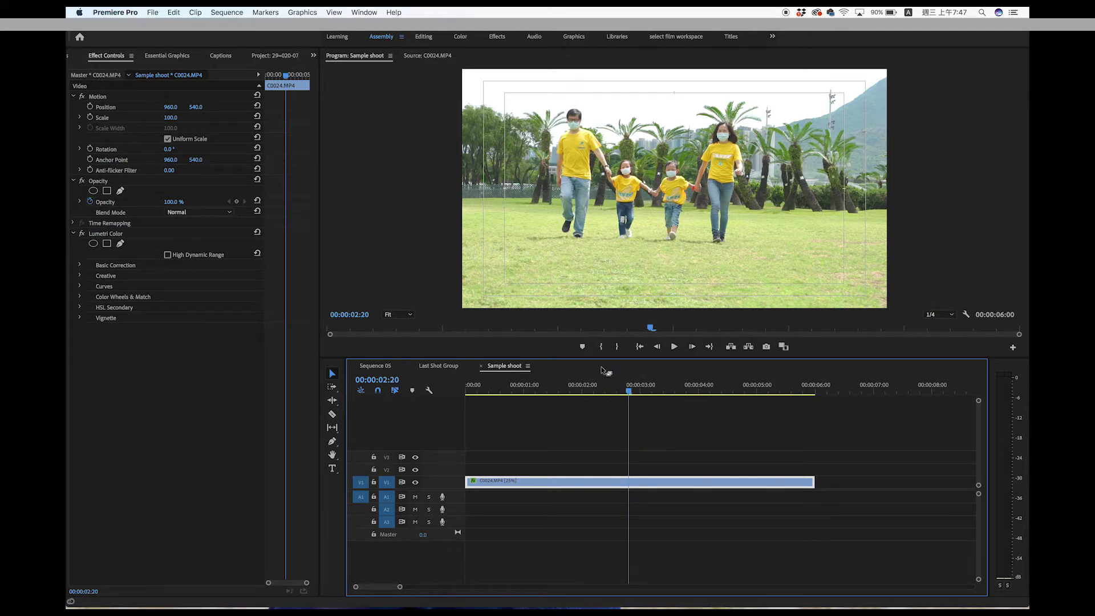
pyautogui.click(411, 375)
pyautogui.press('Home')
pyautogui.click(675, 346)
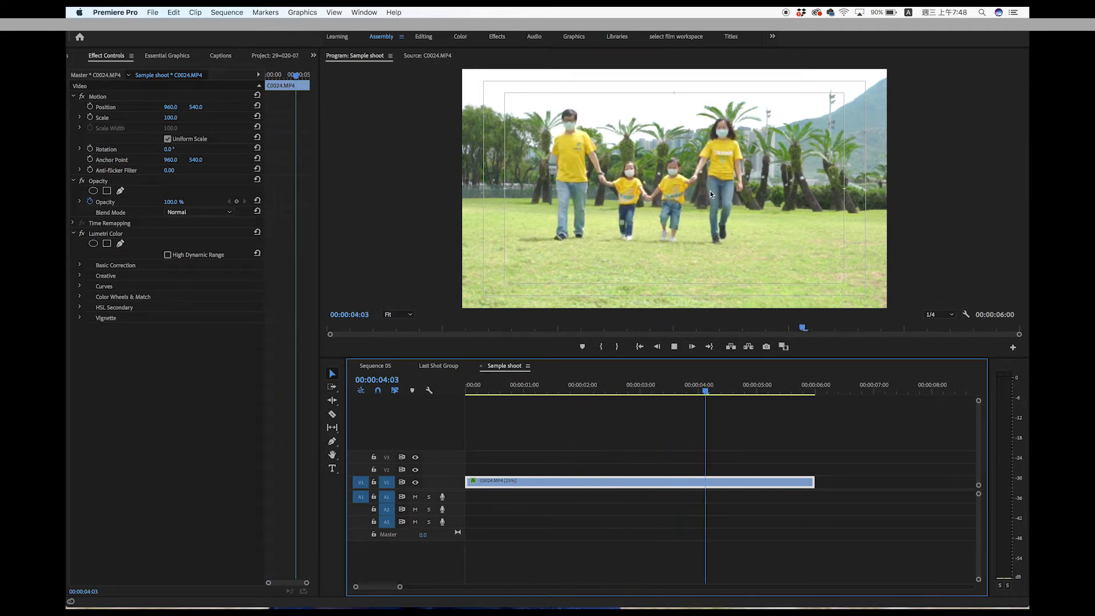
pyautogui.press('space')
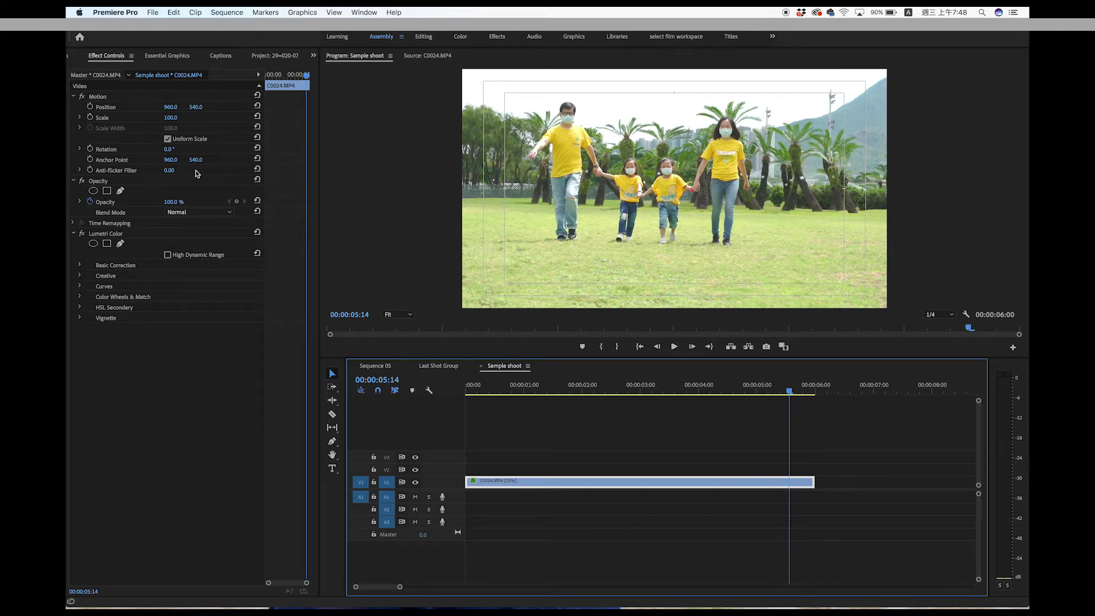
# Set the clip's Rotation to -1.0° and its Scale to 105 in Effect Controls
pyautogui.click(169, 150)
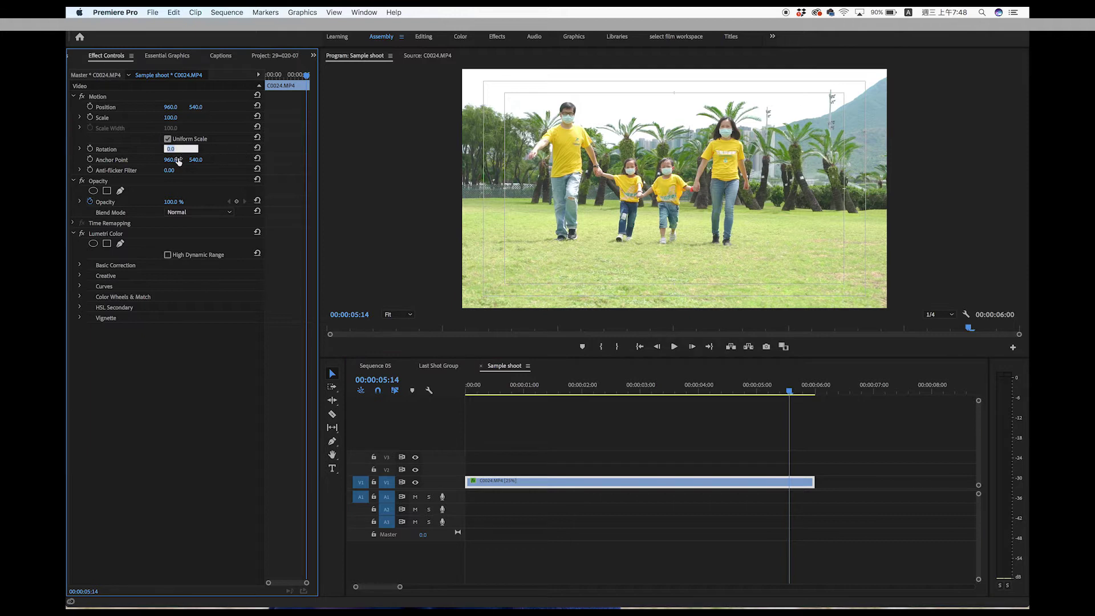
pyautogui.write('-1')
pyautogui.press('Return')
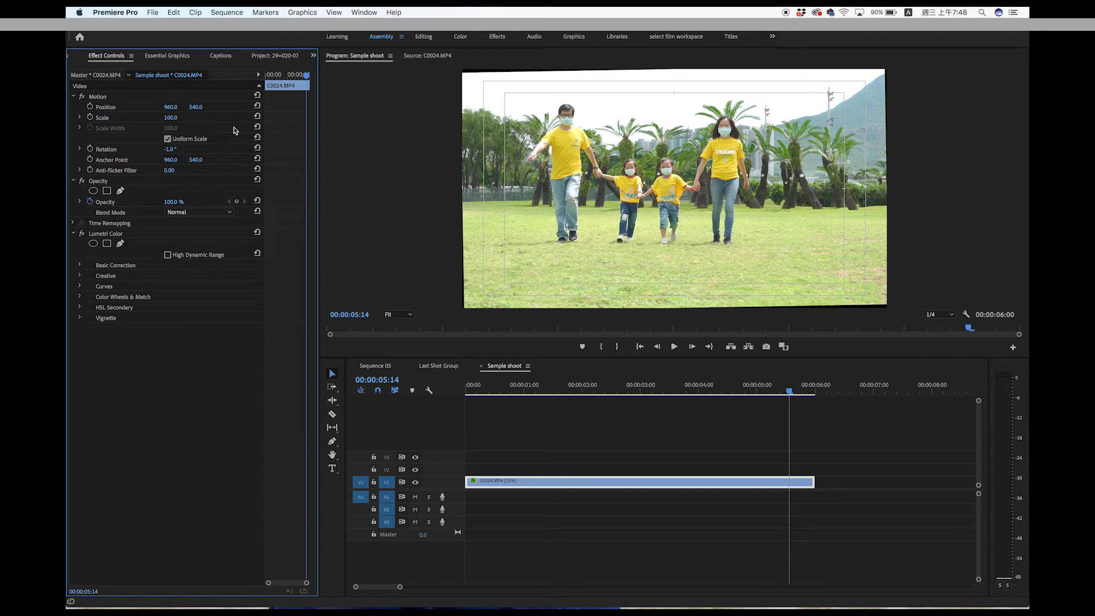
pyautogui.click(172, 118)
pyautogui.write('105')
pyautogui.press('Return')
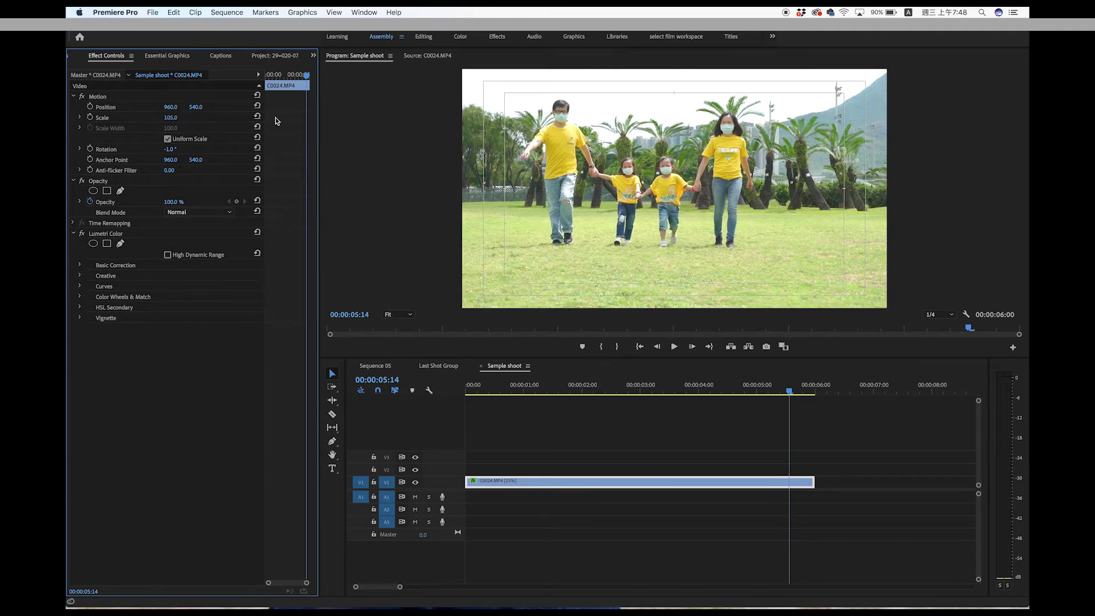
pyautogui.click(572, 384)
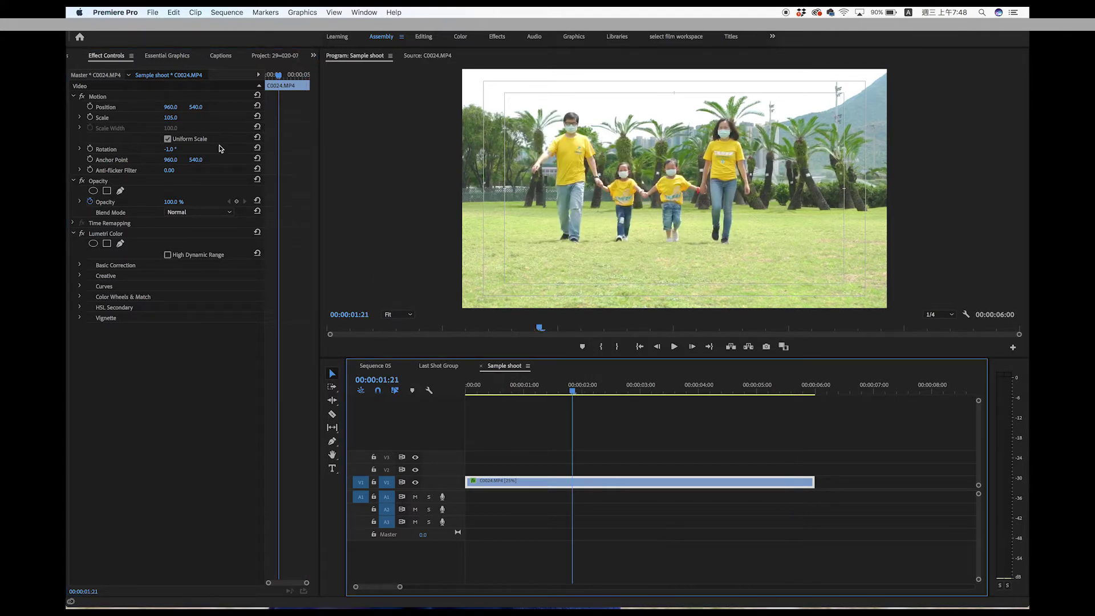
# Start a new sequence from the File menu and name it IG Story
pyautogui.click(152, 12)
pyautogui.moveTo(239, 25)
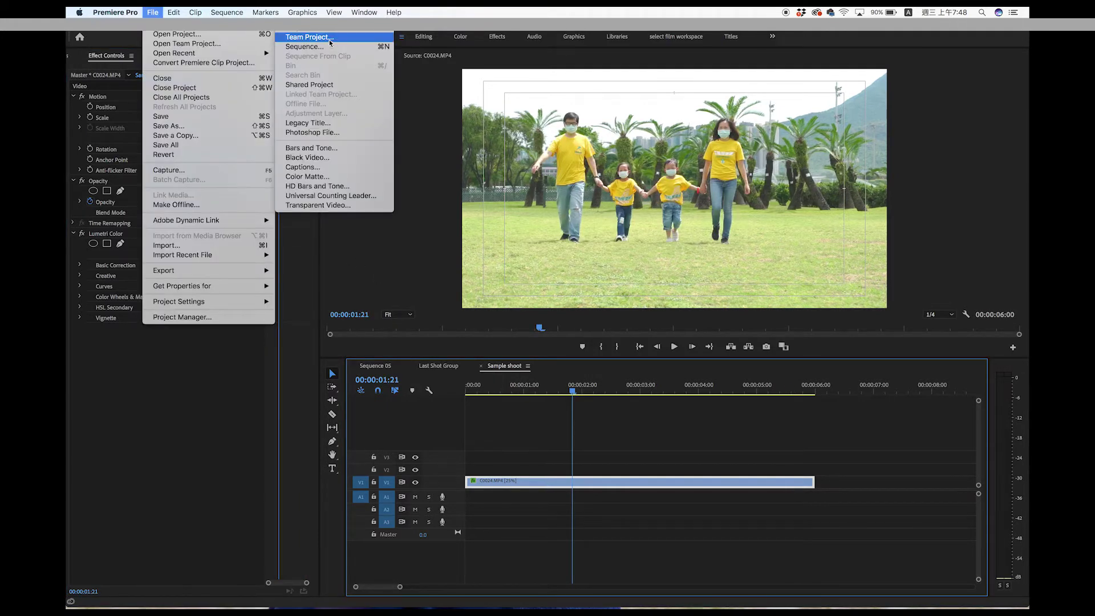
pyautogui.click(445, 170)
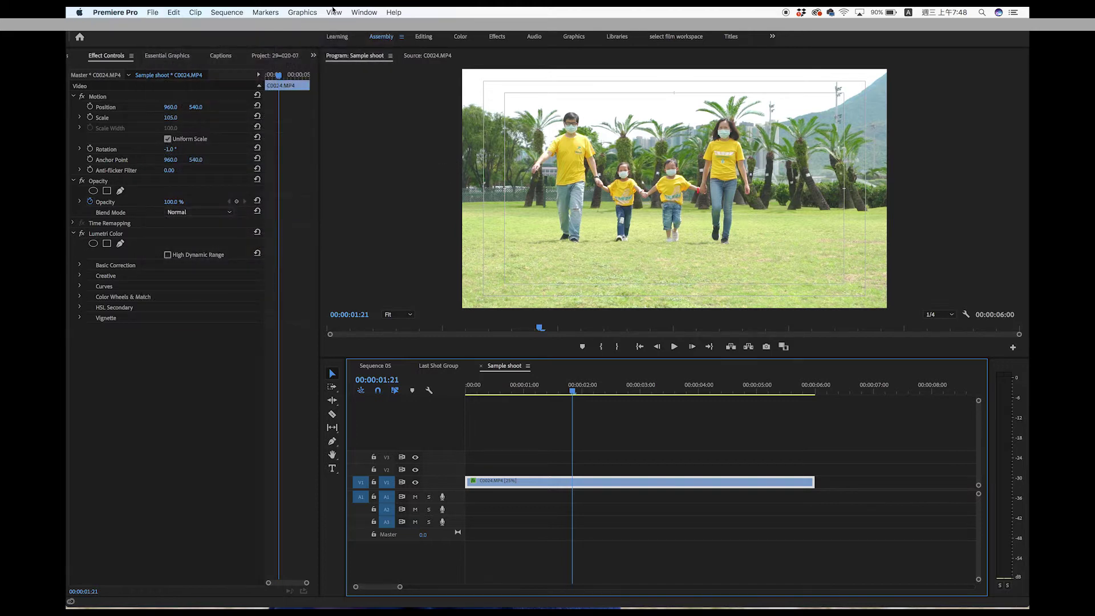
pyautogui.click(148, 12)
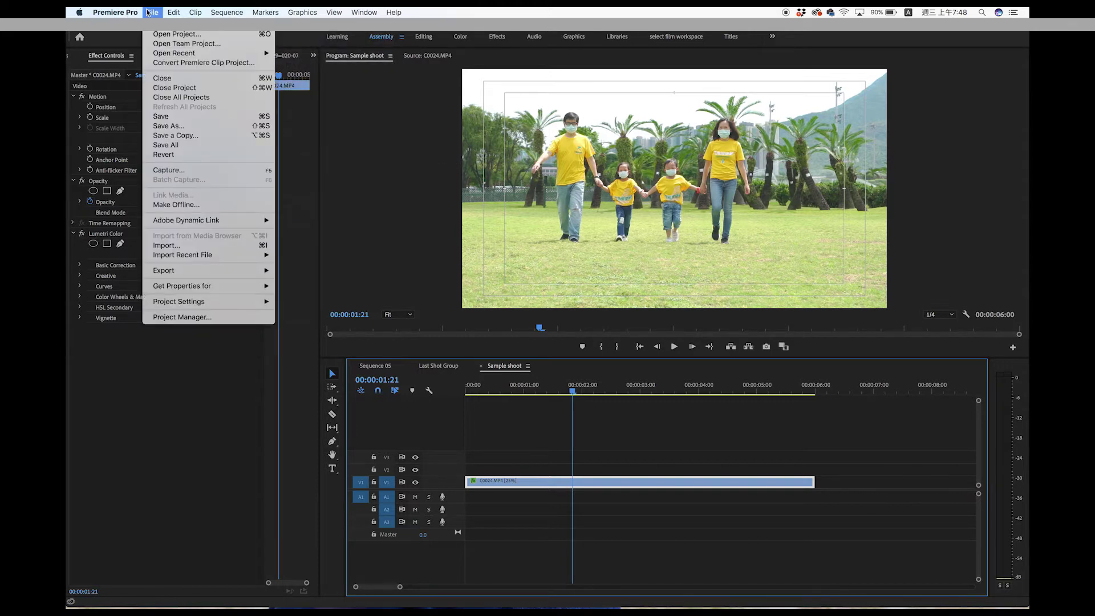
pyautogui.moveTo(164, 26)
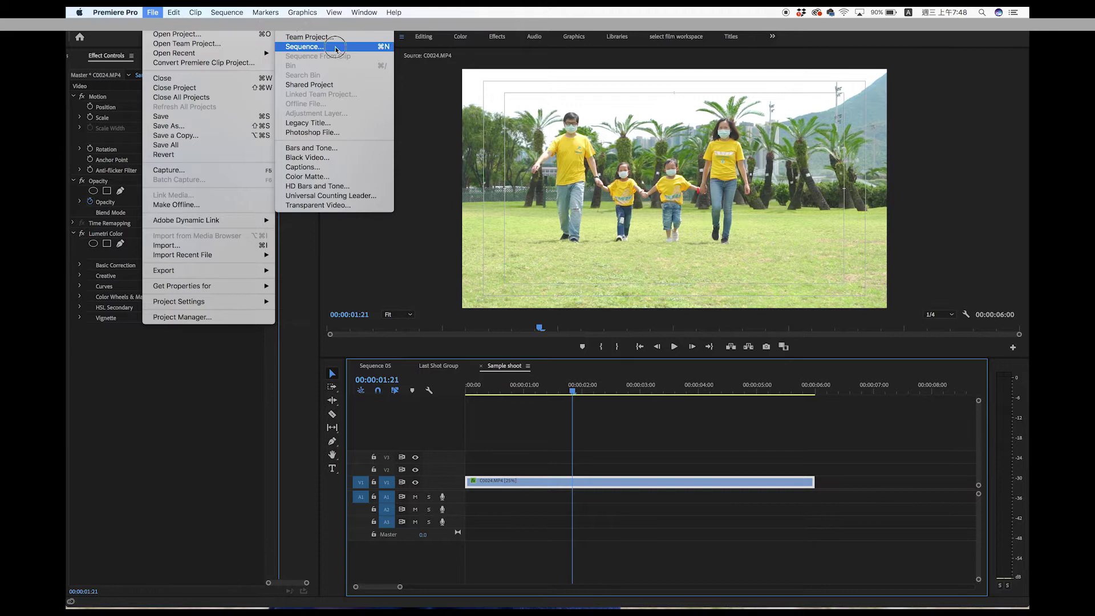
pyautogui.click(336, 49)
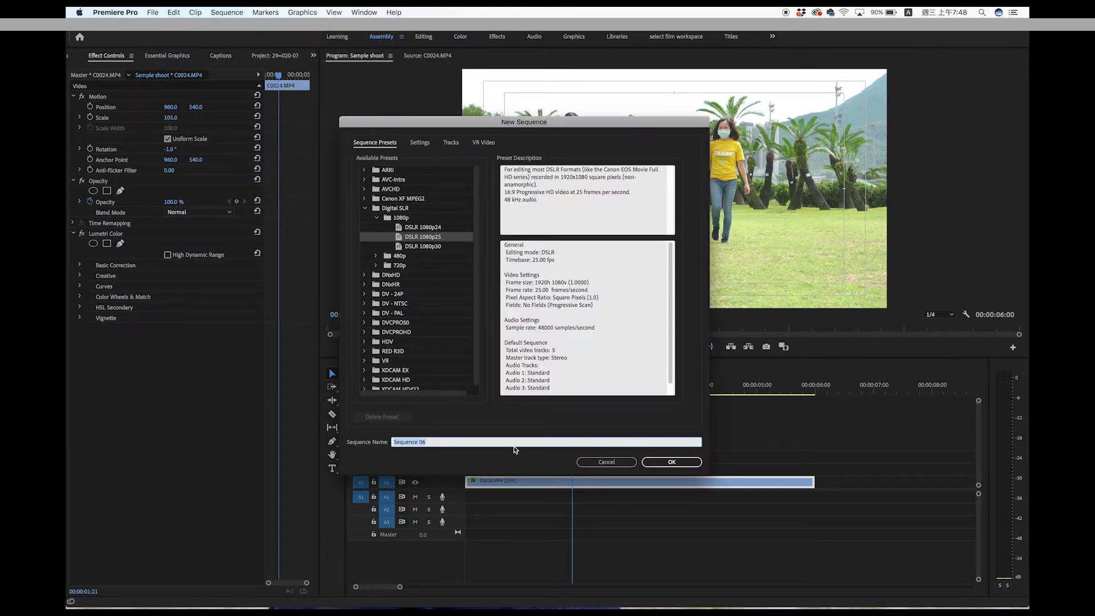
pyautogui.press('BackSpace')
pyautogui.write('ory')
# Give IG Story a custom 720 × 1280 frame size, then select the family clip in Sample shoot
pyautogui.click(422, 143)
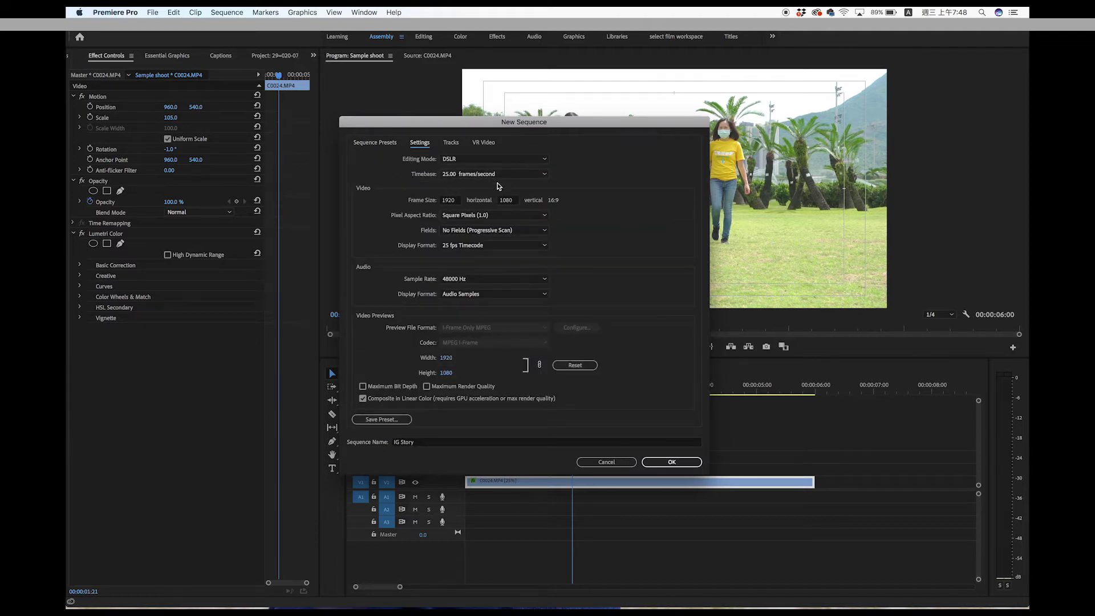
pyautogui.click(448, 201)
pyautogui.write('720')
pyautogui.press('Tab')
pyautogui.write('12')
pyautogui.write('80')
pyautogui.press('Tab')
pyautogui.click(665, 467)
pyautogui.click(498, 370)
pyautogui.moveTo(500, 443); pyautogui.dragTo(571, 503)
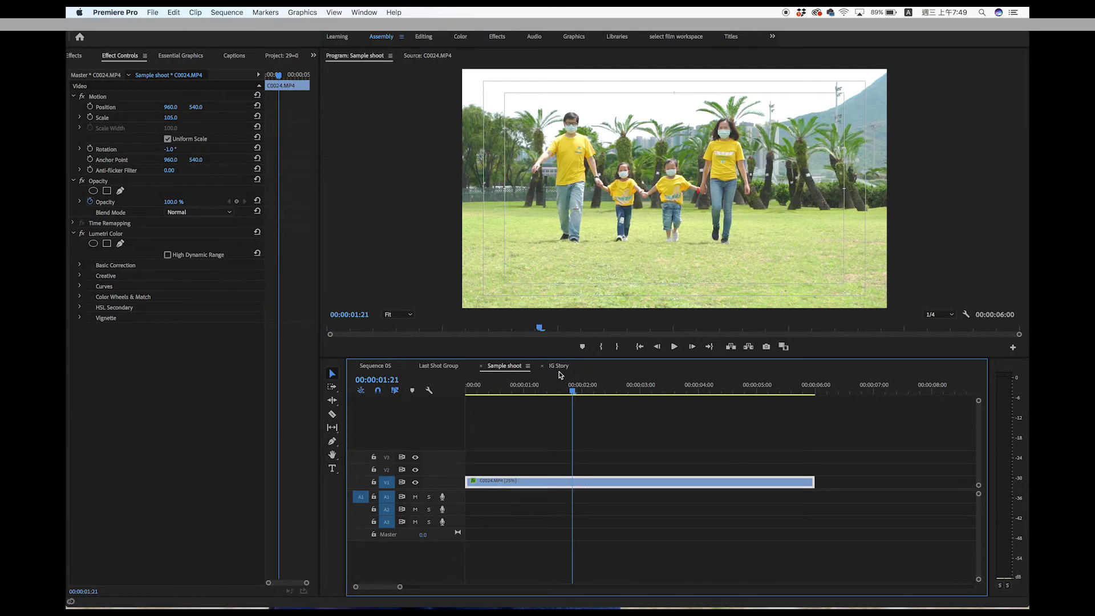
# Paste the family clip into IG Story and zoom the timeline to fit it
pyautogui.click(559, 368)
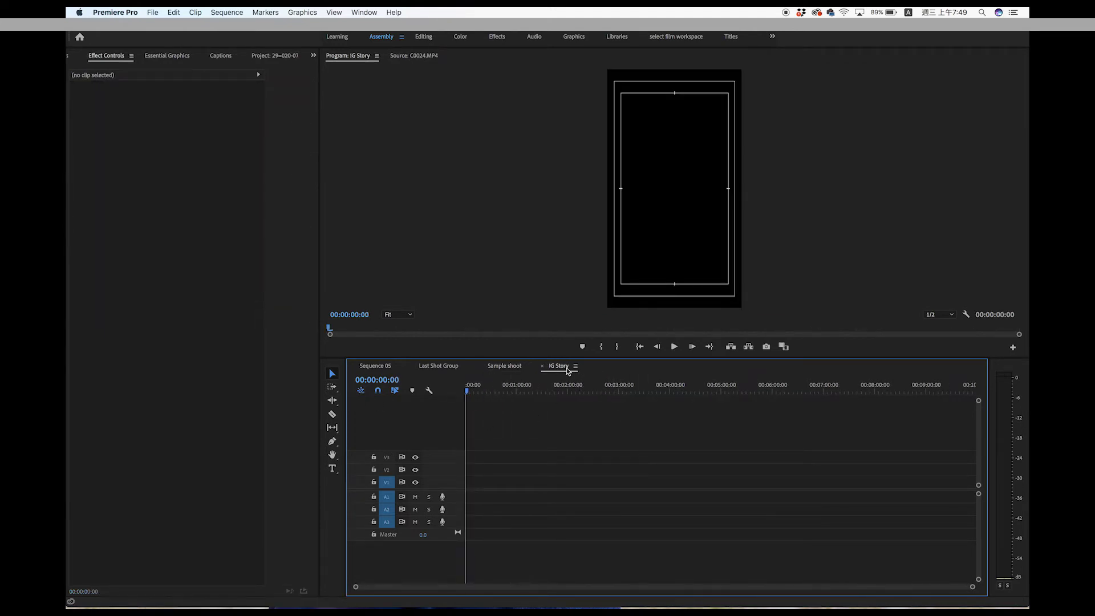
pyautogui.press('super+v')
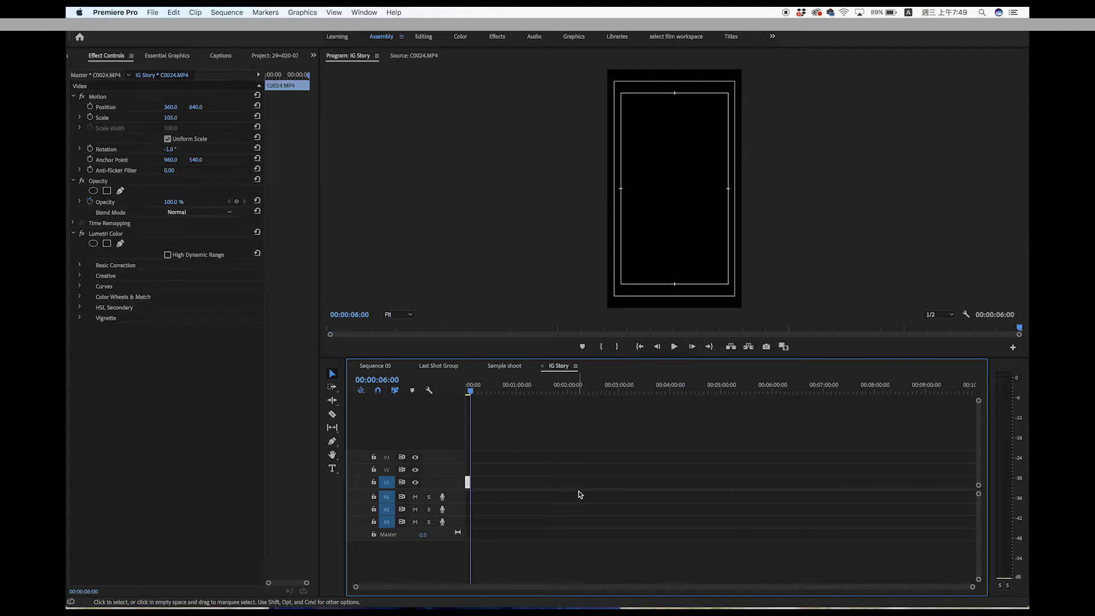
pyautogui.press('\\')
pyautogui.click(493, 384)
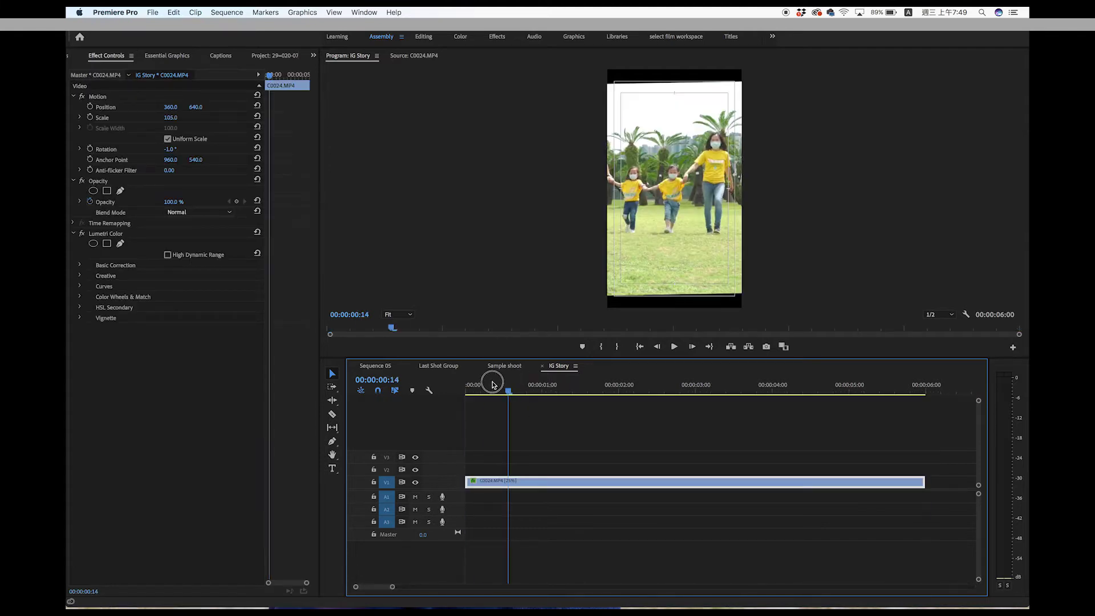
pyautogui.moveTo(550, 391); pyautogui.dragTo(662, 393)
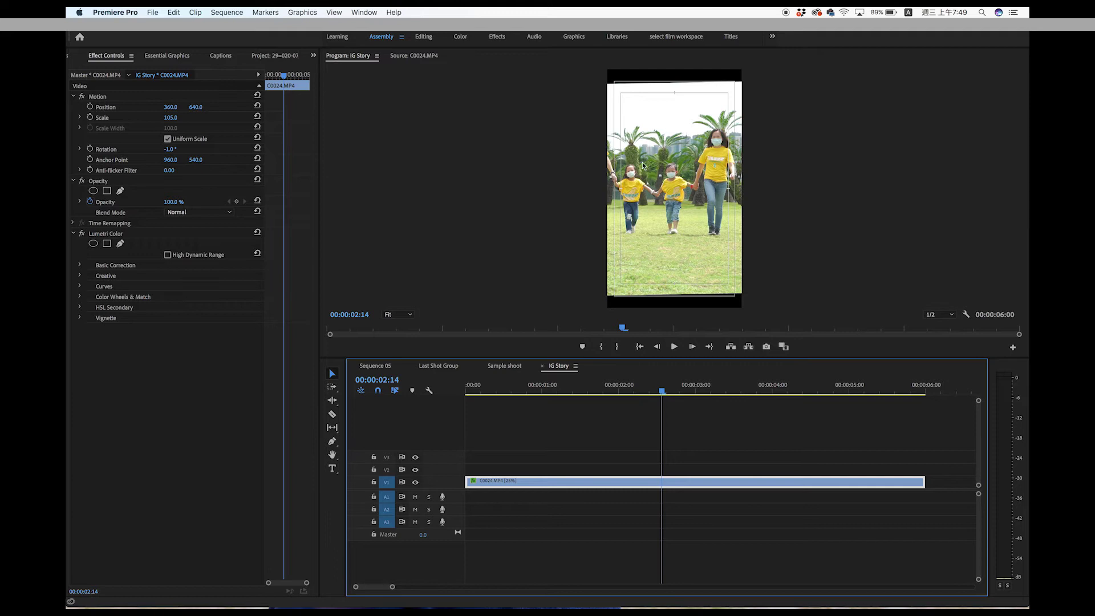
# Scale the clip to 68 and shift it right to Position X 468
pyautogui.moveTo(170, 118); pyautogui.dragTo(148, 117)
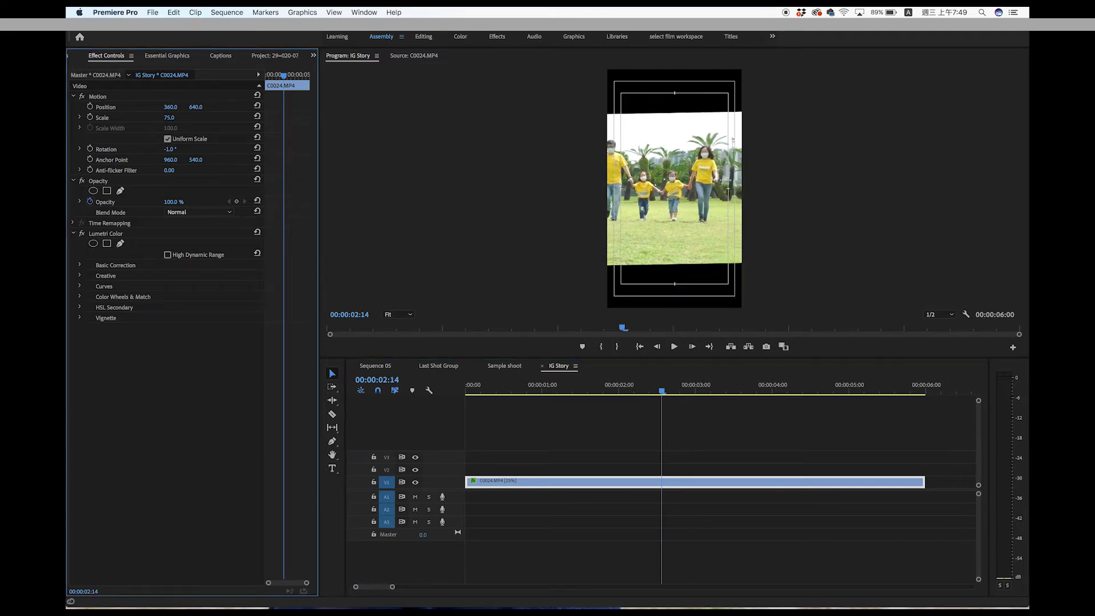
pyautogui.moveTo(735, 389); pyautogui.dragTo(767, 389)
pyautogui.moveTo(170, 107); pyautogui.dragTo(224, 107)
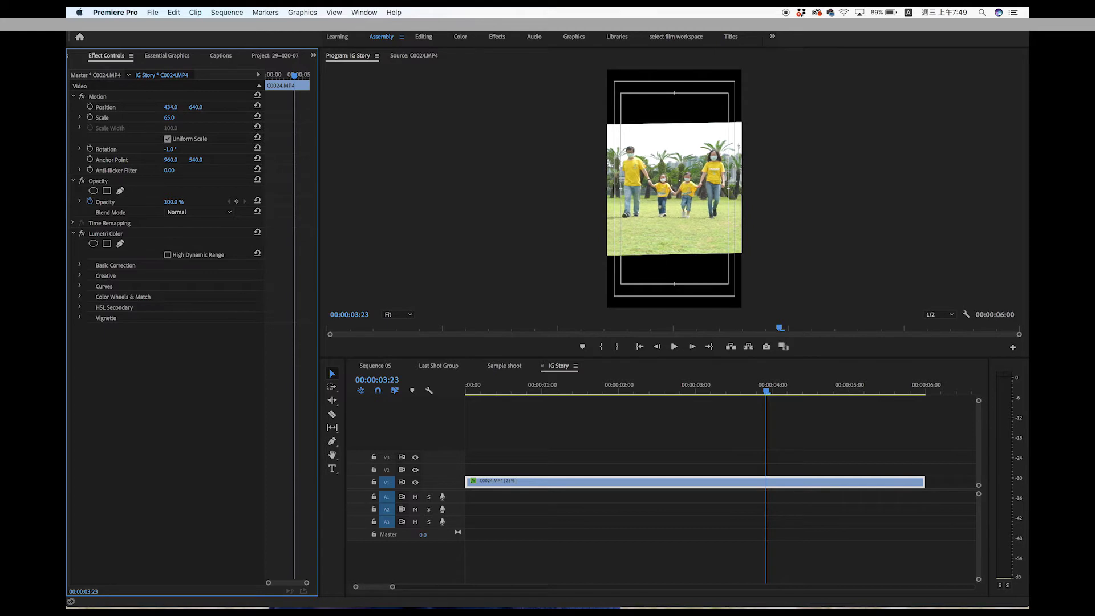
pyautogui.moveTo(776, 392); pyautogui.dragTo(494, 383)
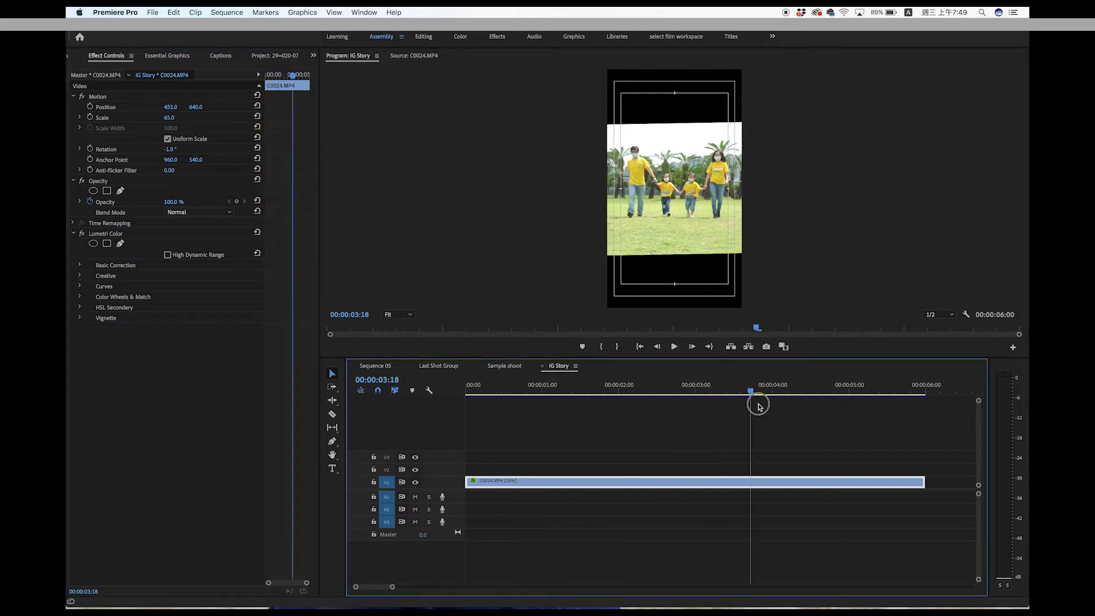
pyautogui.moveTo(494, 384); pyautogui.dragTo(869, 408)
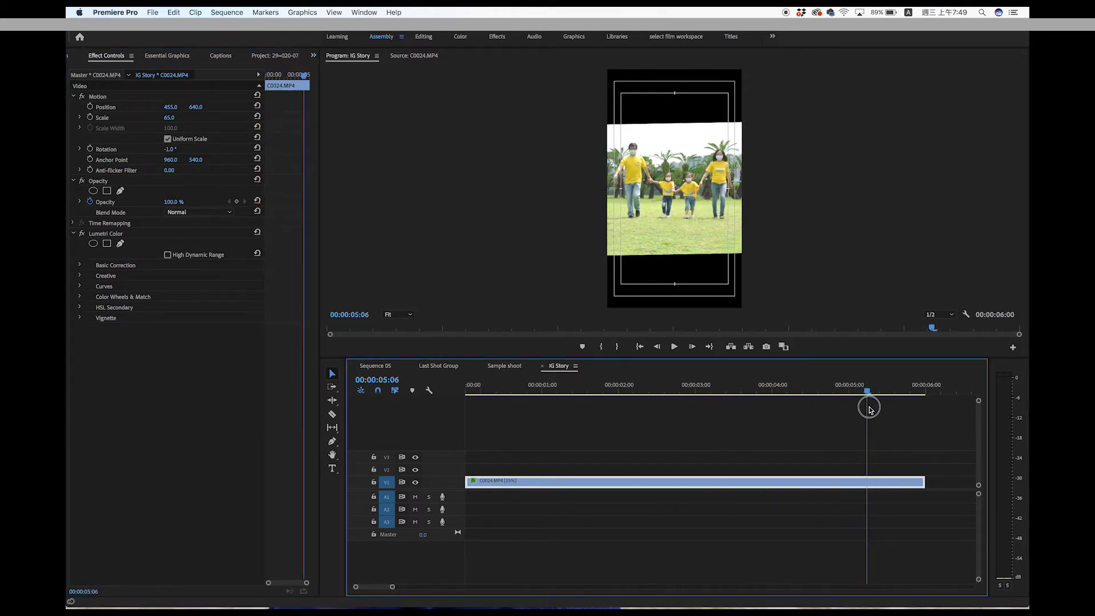
pyautogui.click(168, 118)
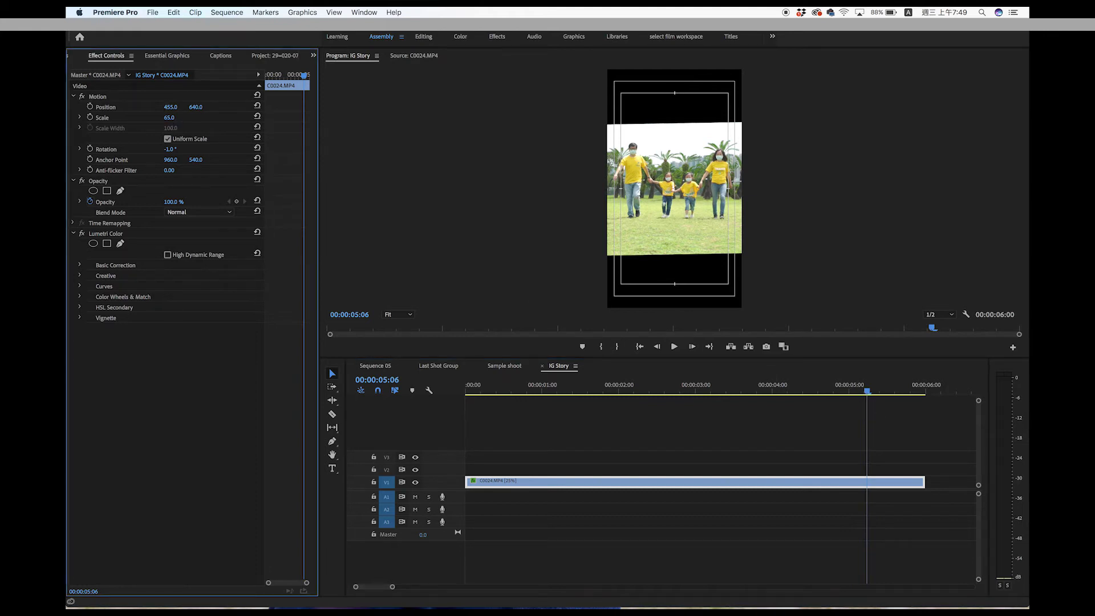
pyautogui.moveTo(169, 118); pyautogui.dragTo(171, 118)
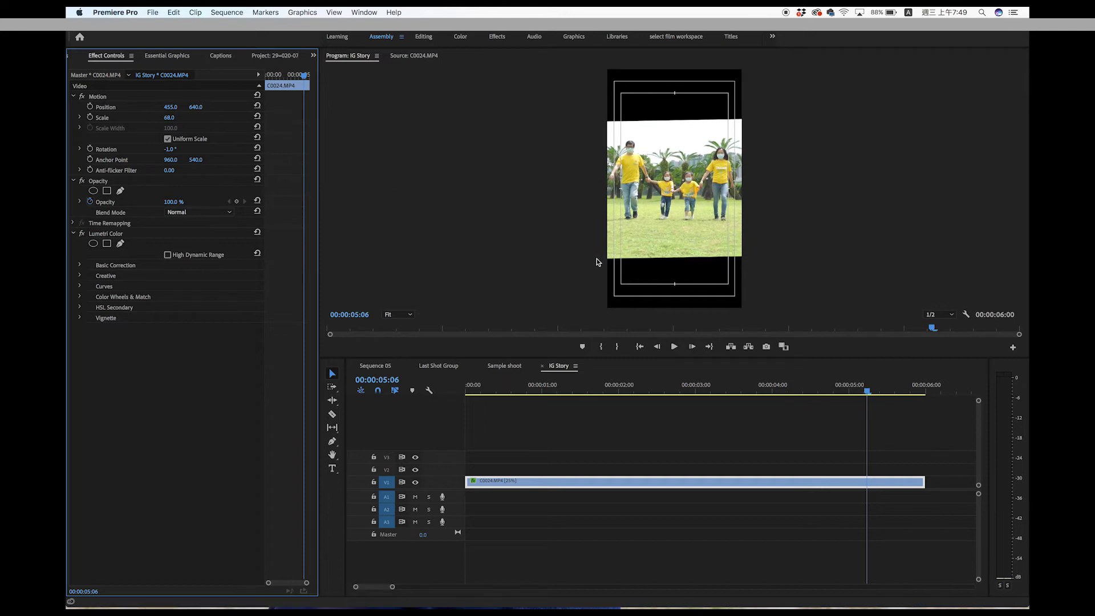
pyautogui.moveTo(170, 108); pyautogui.dragTo(178, 107)
pyautogui.moveTo(882, 385)
pyautogui.mouseDown()
pyautogui.moveTo(865, 379)
pyautogui.moveTo(898, 379)
pyautogui.moveTo(727, 369)
pyautogui.moveTo(743, 380)
pyautogui.moveTo(787, 376)
pyautogui.mouseUp()
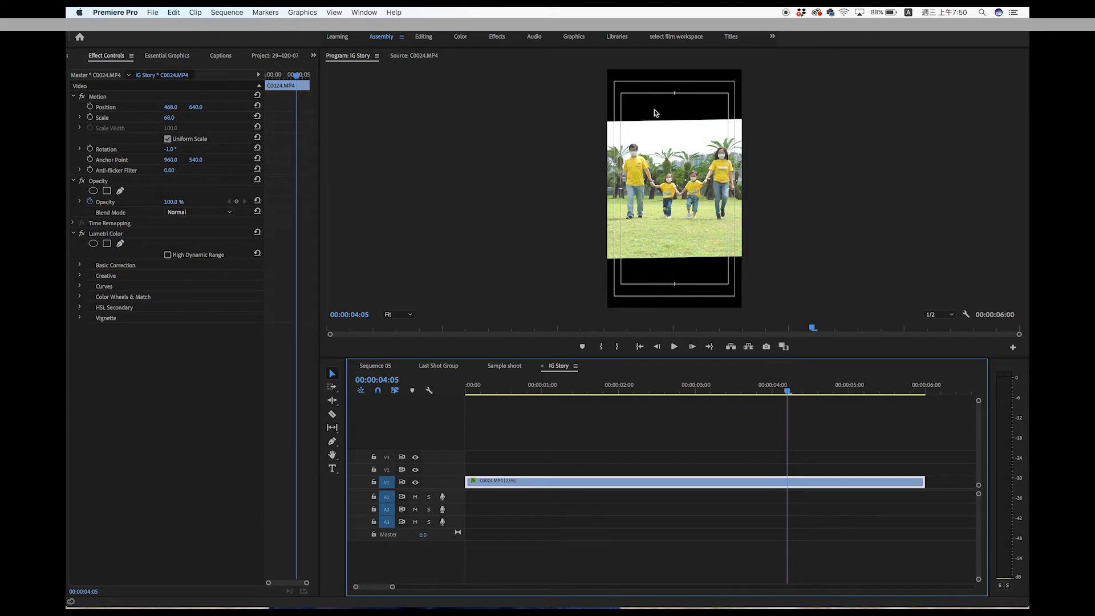
pyautogui.click(870, 391)
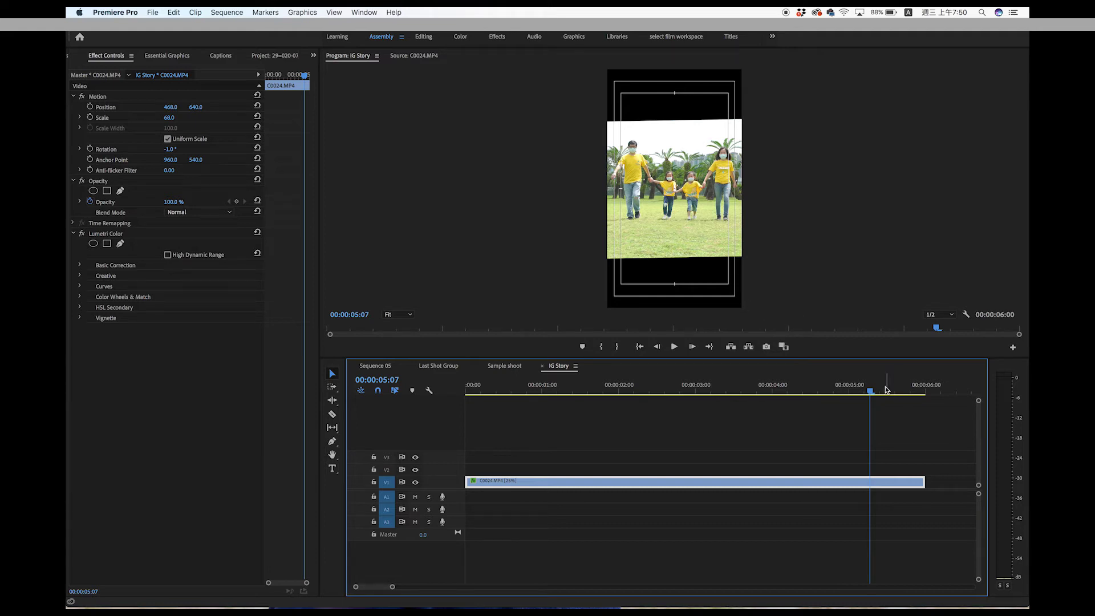
pyautogui.moveTo(886, 389); pyautogui.dragTo(882, 389)
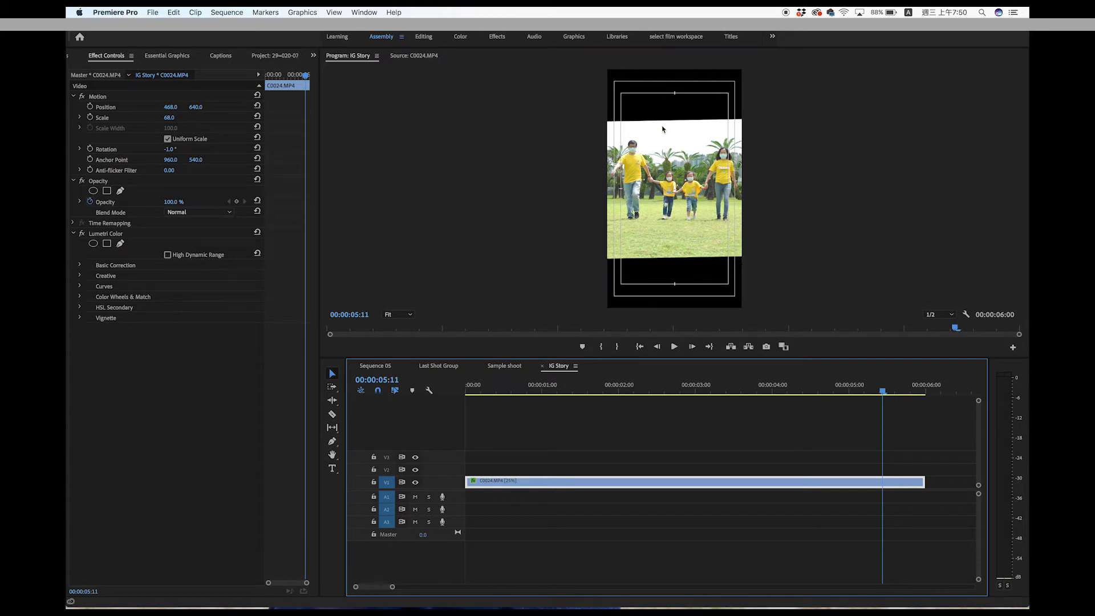
pyautogui.click(901, 390)
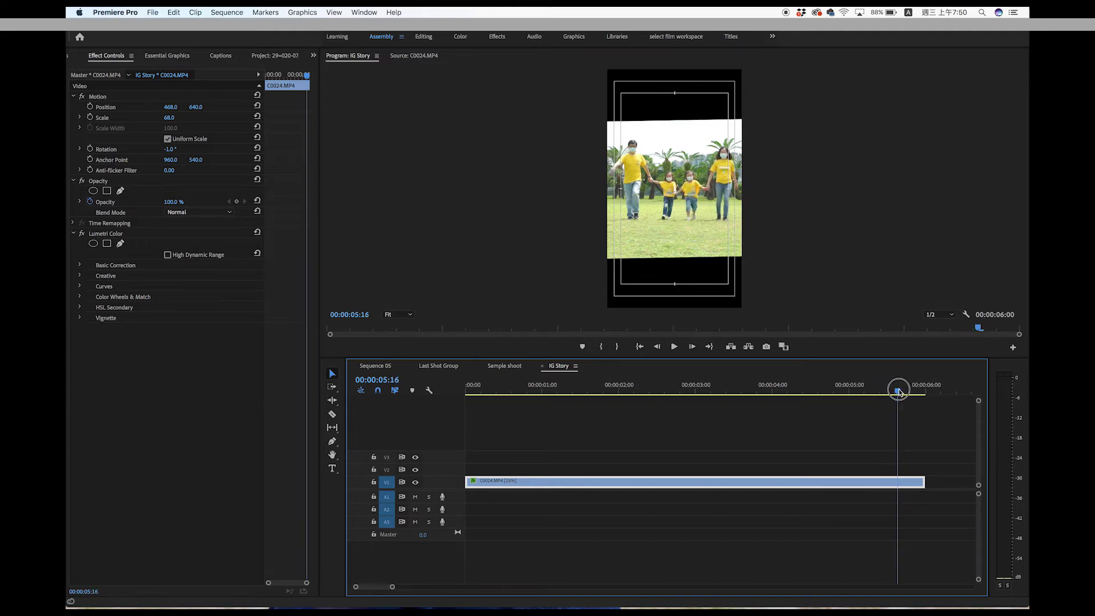
pyautogui.moveTo(757, 384); pyautogui.dragTo(869, 392)
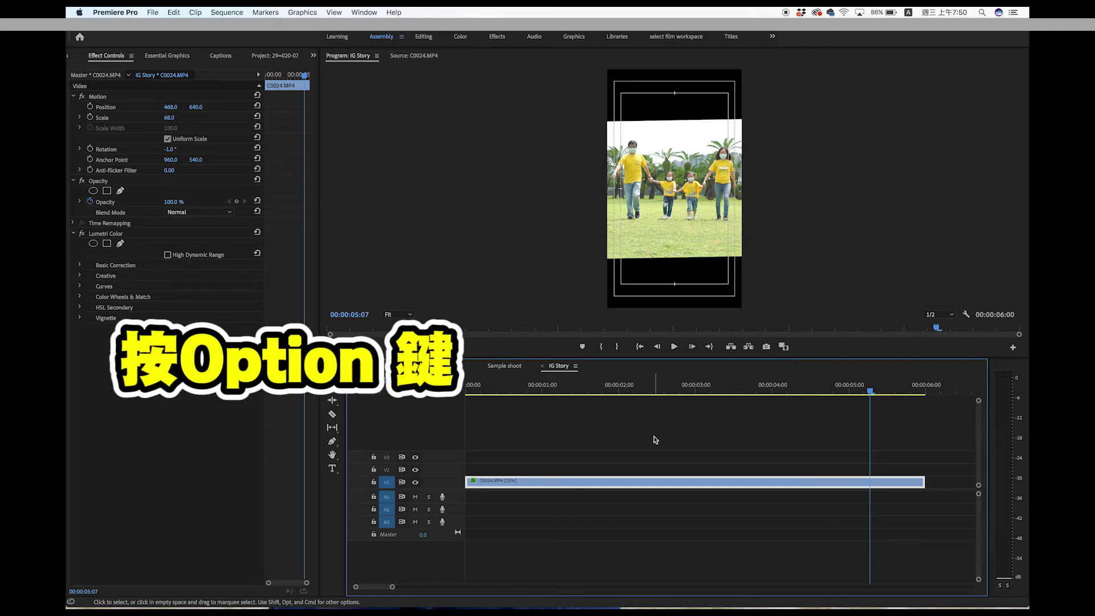
# Duplicate the family clip onto V2 and lower the original on V1 to Position Y 558
pyautogui.moveTo(575, 483); pyautogui.dragTo(580, 472)
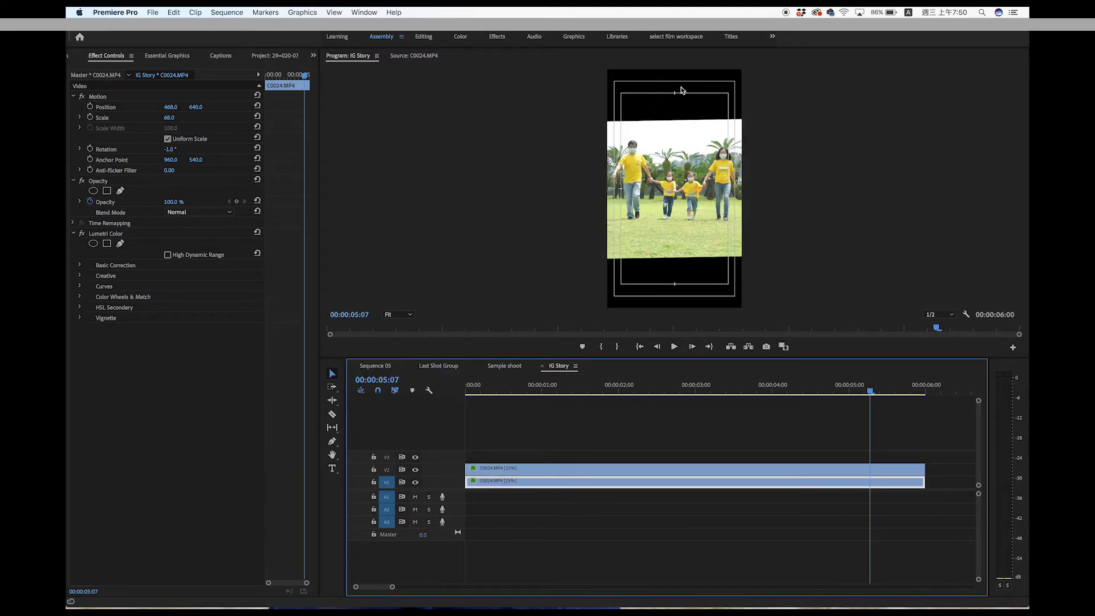
pyautogui.click(632, 468)
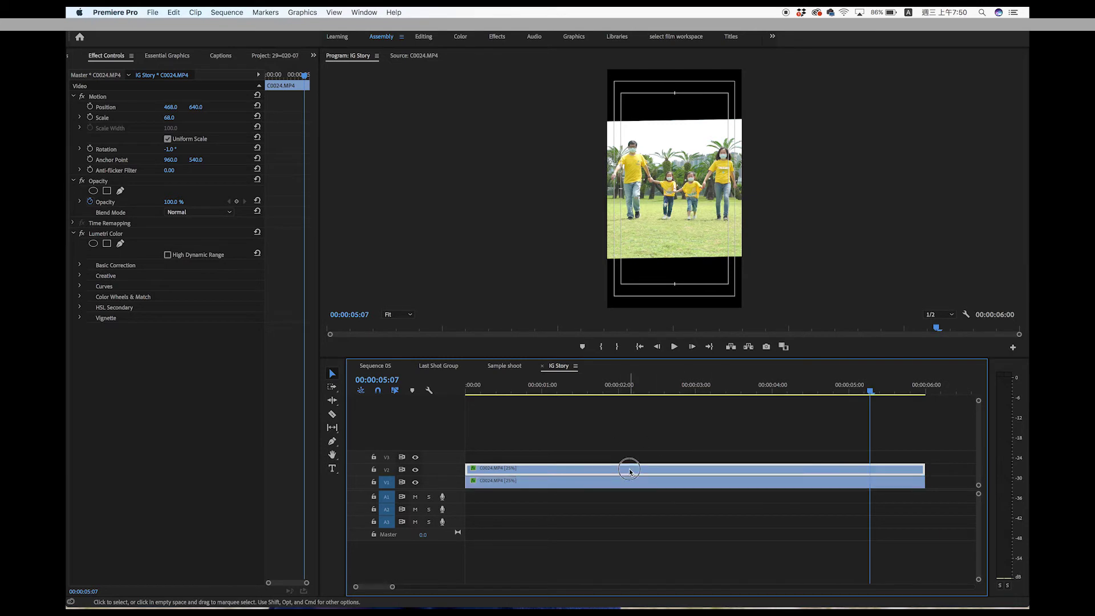
pyautogui.click(668, 388)
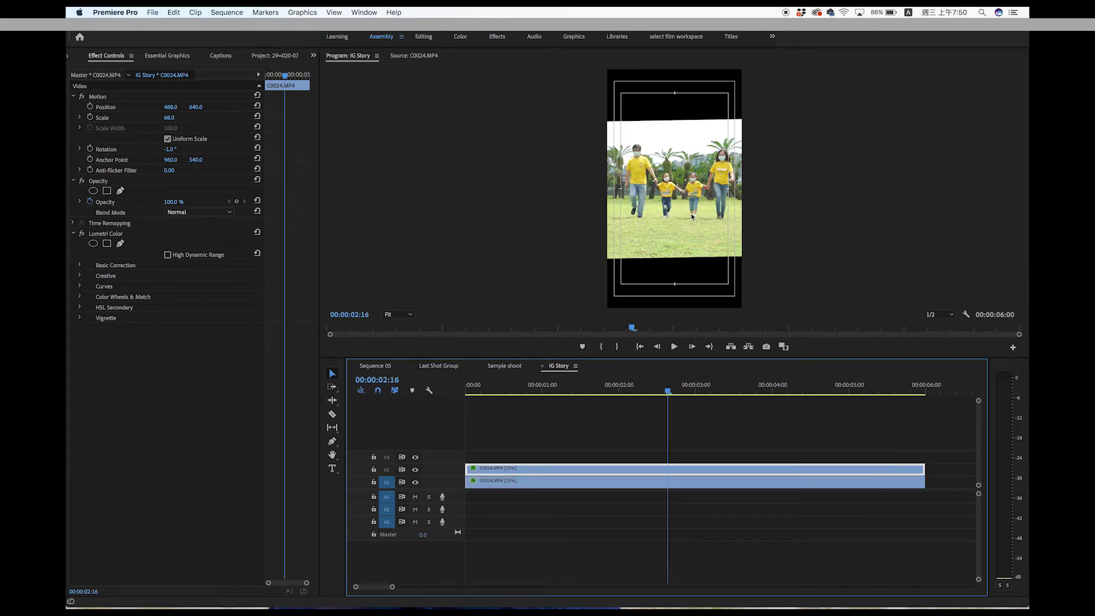
pyautogui.click(597, 482)
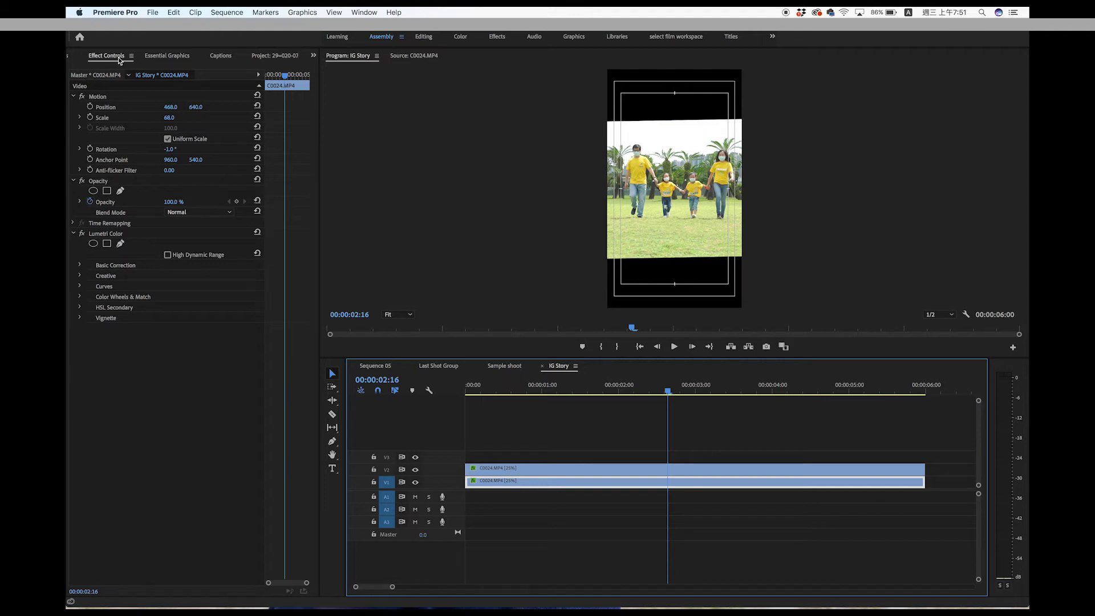
pyautogui.moveTo(188, 108)
pyautogui.mouseDown()
pyautogui.moveTo(197, 110)
pyautogui.moveTo(174, 107)
pyautogui.mouseUp()
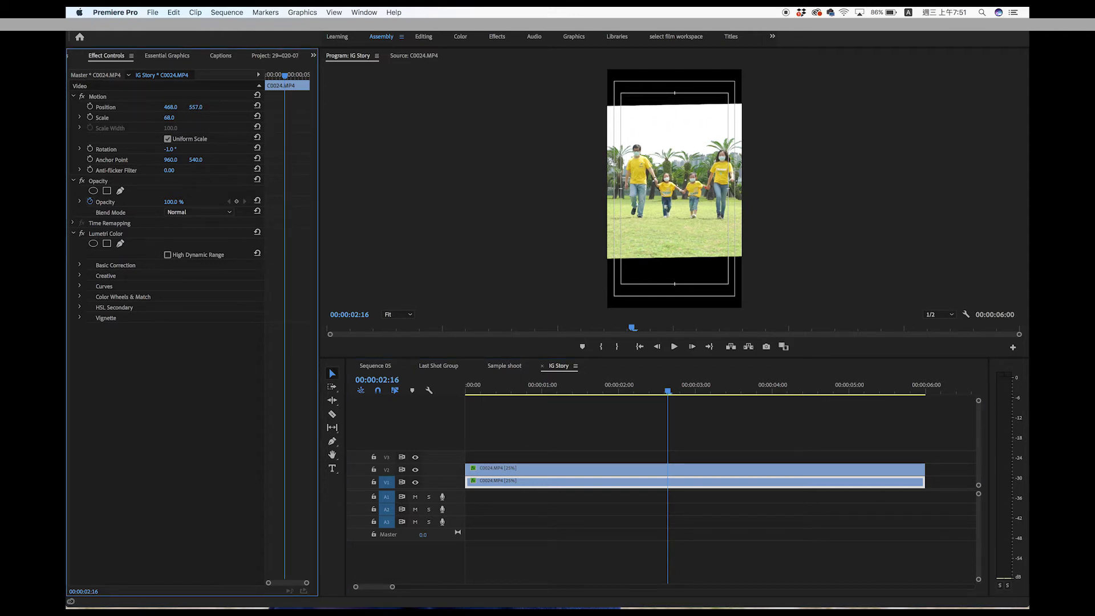
pyautogui.moveTo(609, 434)
pyautogui.mouseDown()
pyautogui.moveTo(660, 508)
pyautogui.moveTo(657, 465)
pyautogui.mouseUp()
# Set the V2 copy to Position Y 548, add a third copy, and place the V1 copy at Y 538
pyautogui.click(677, 476)
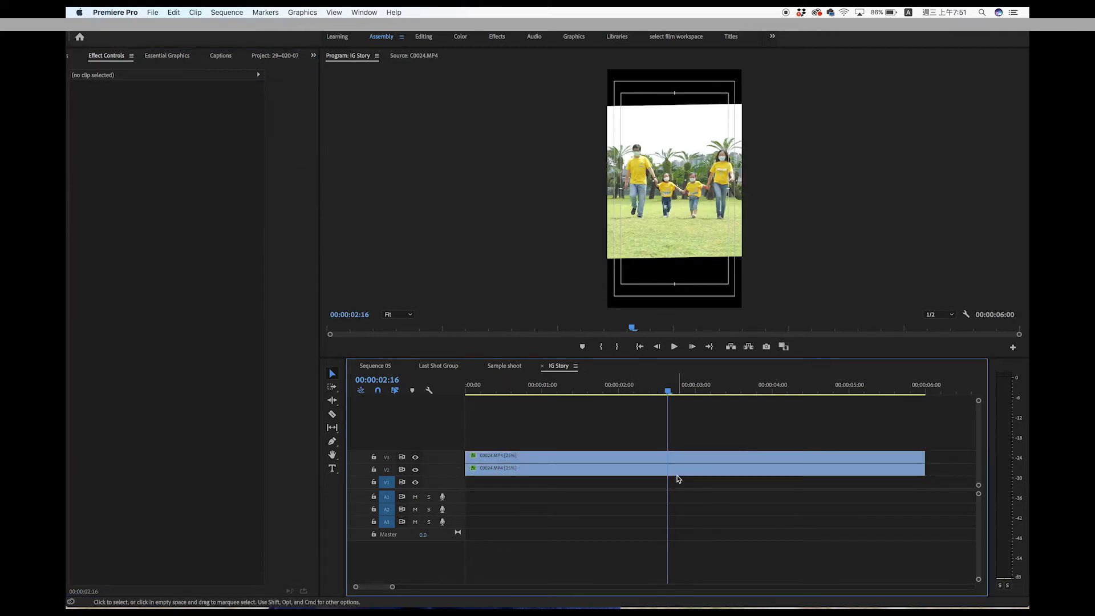
pyautogui.click(678, 469)
pyautogui.moveTo(193, 109); pyautogui.dragTo(187, 109)
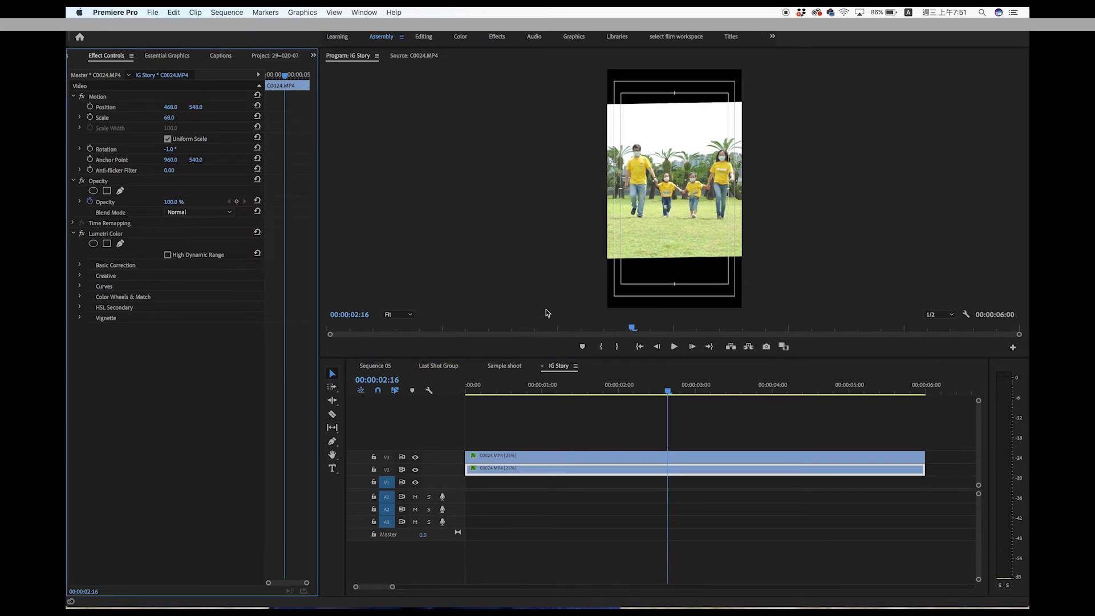
pyautogui.moveTo(574, 439)
pyautogui.mouseDown()
pyautogui.moveTo(584, 471)
pyautogui.moveTo(603, 482)
pyautogui.mouseUp()
pyautogui.click(603, 482)
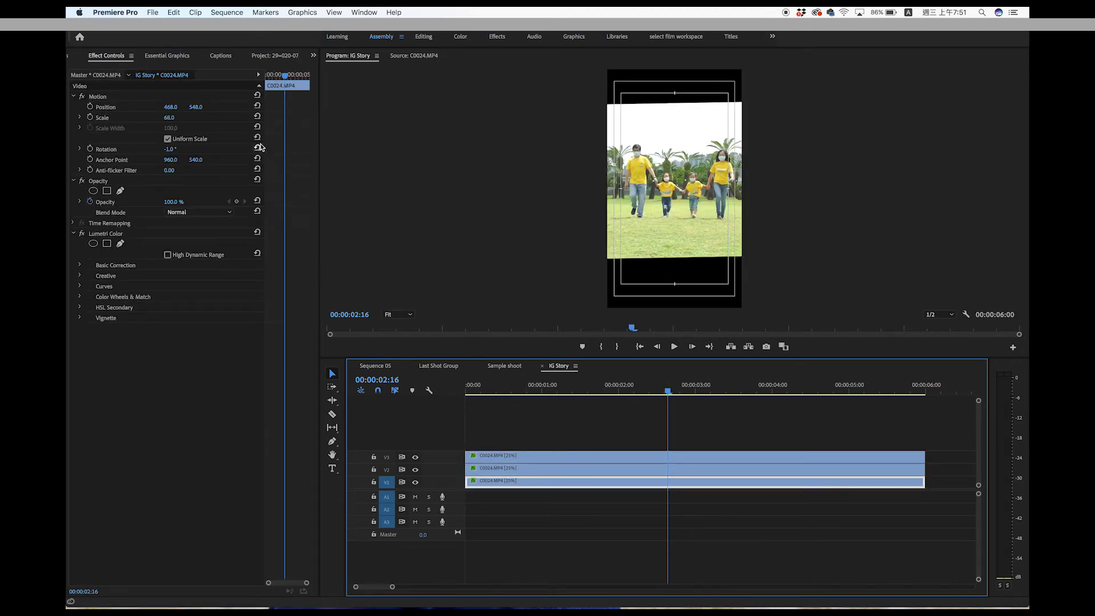
pyautogui.moveTo(196, 108); pyautogui.dragTo(171, 107)
# Move the three copies up onto V2–V4 and add a raised fourth copy on V1
pyautogui.click(572, 469)
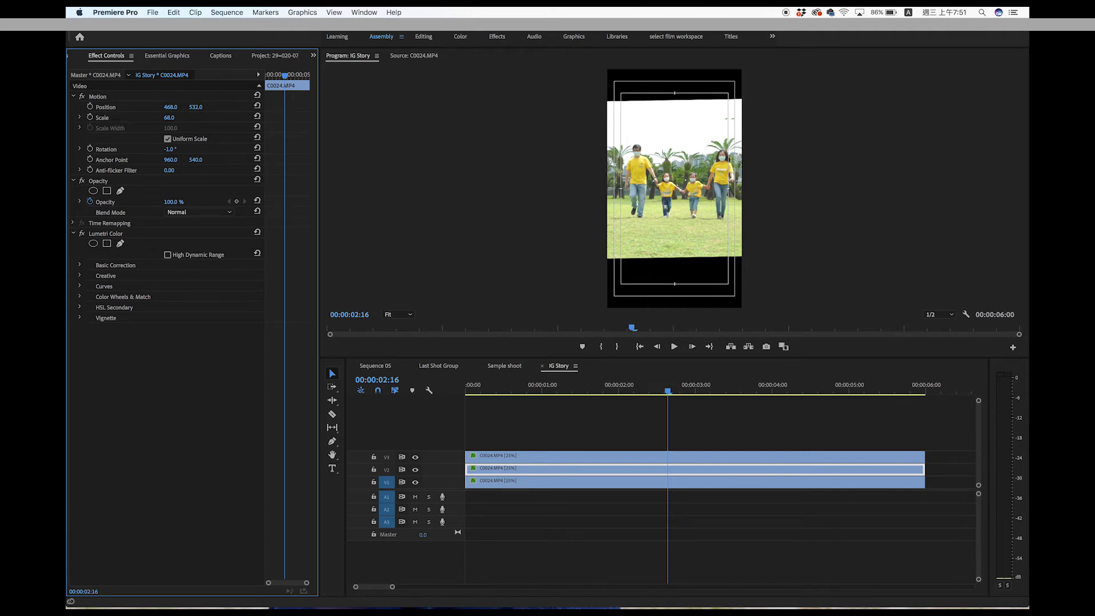
pyautogui.moveTo(593, 426)
pyautogui.mouseDown()
pyautogui.moveTo(633, 484)
pyautogui.moveTo(604, 446)
pyautogui.mouseUp()
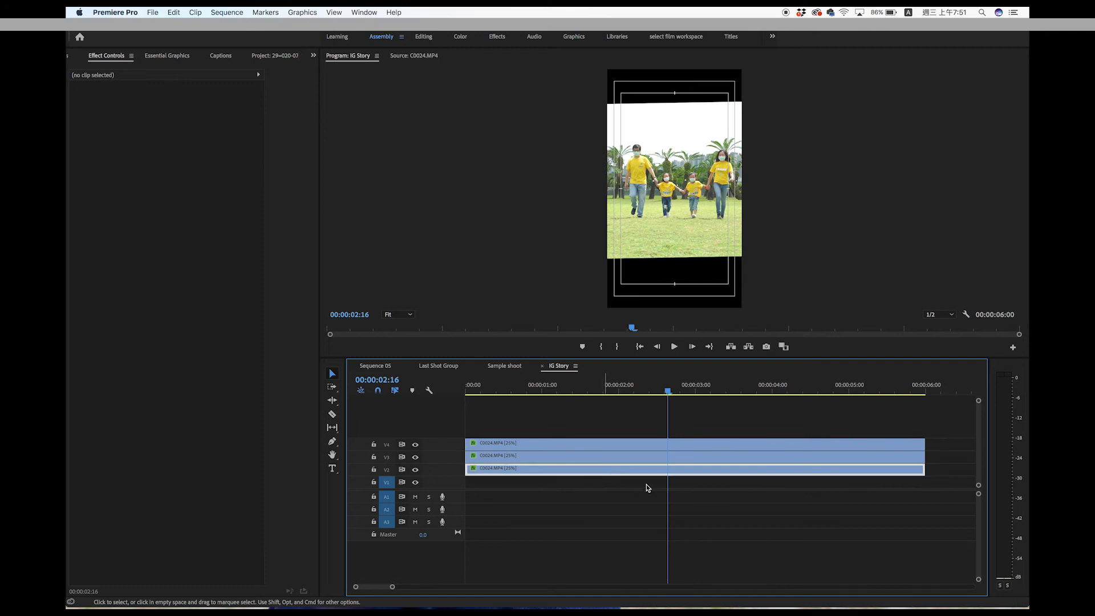
pyautogui.click(667, 472)
pyautogui.moveTo(668, 471); pyautogui.dragTo(673, 482)
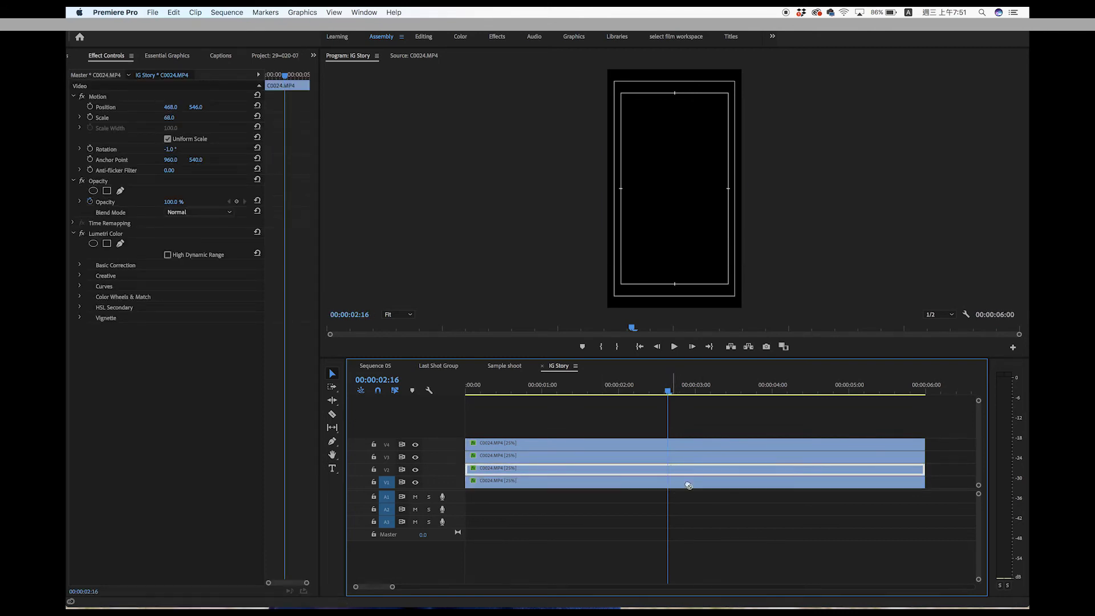
pyautogui.click(695, 488)
pyautogui.moveTo(195, 107)
pyautogui.mouseDown()
pyautogui.moveTo(152, 106)
pyautogui.moveTo(187, 107)
pyautogui.mouseUp()
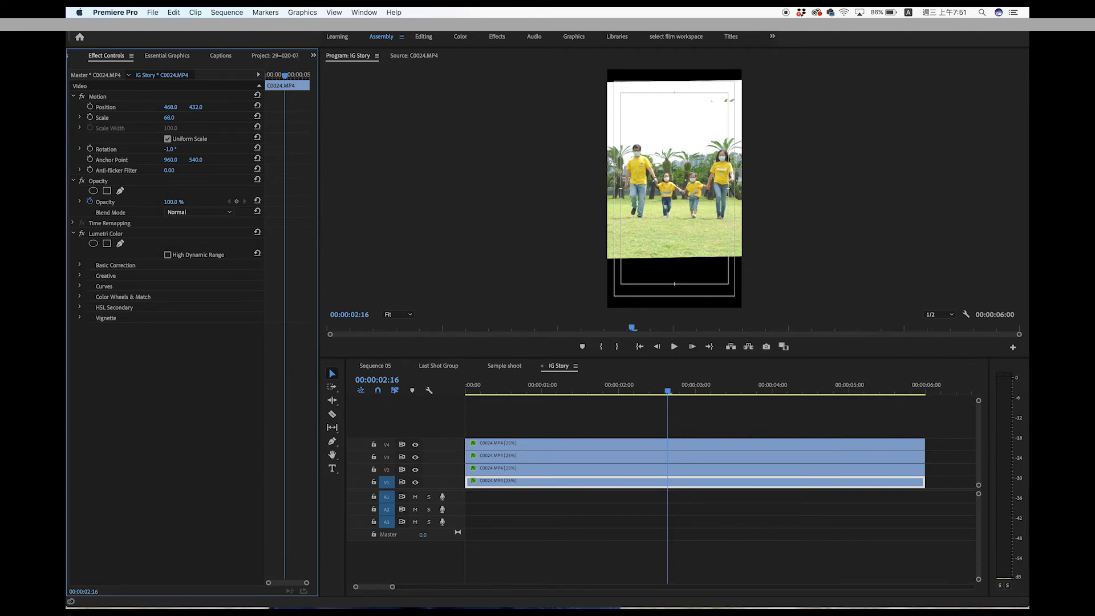
# Shift the stack up to V2–V6 and set the bottom copy to Position Y 357
pyautogui.moveTo(642, 425)
pyautogui.mouseDown()
pyautogui.moveTo(707, 490)
pyautogui.moveTo(691, 468)
pyautogui.moveTo(682, 485)
pyautogui.mouseUp()
pyautogui.click(679, 474)
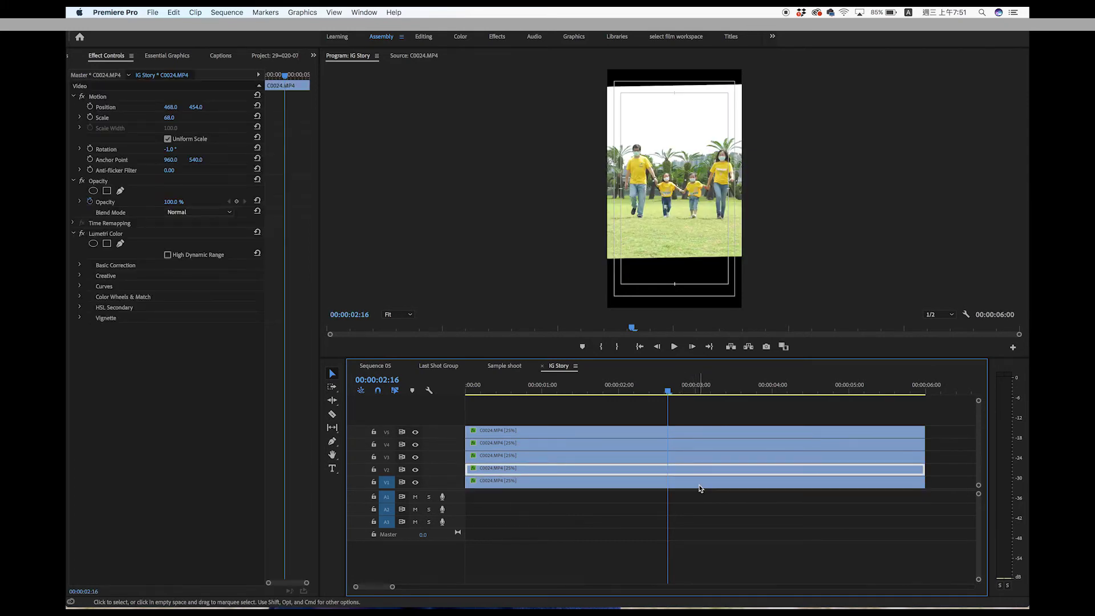
pyautogui.moveTo(196, 107)
pyautogui.mouseDown()
pyautogui.moveTo(132, 107)
pyautogui.moveTo(145, 107)
pyautogui.mouseUp()
pyautogui.moveTo(698, 416)
pyautogui.mouseDown()
pyautogui.moveTo(677, 485)
pyautogui.moveTo(688, 488)
pyautogui.moveTo(690, 475)
pyautogui.mouseUp()
pyautogui.click(696, 474)
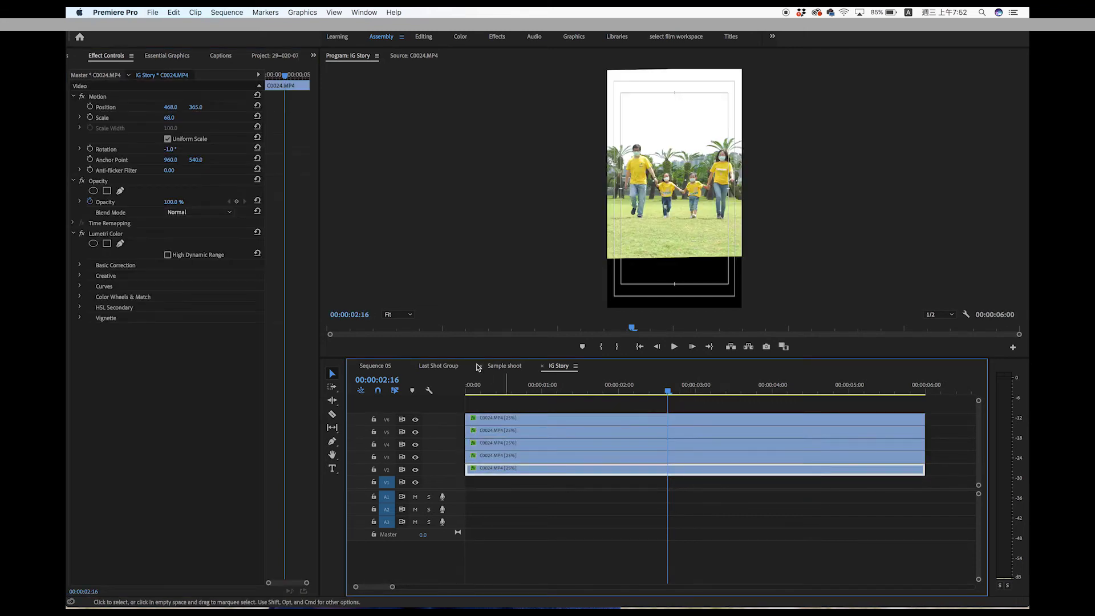
pyautogui.moveTo(195, 107); pyautogui.dragTo(192, 107)
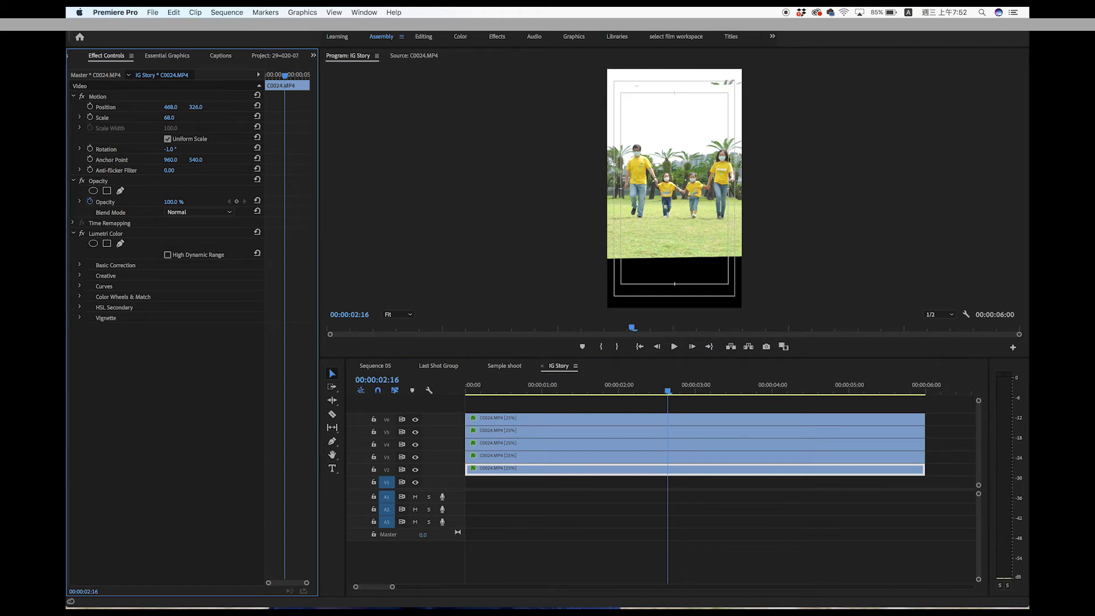
pyautogui.moveTo(196, 107); pyautogui.dragTo(203, 107)
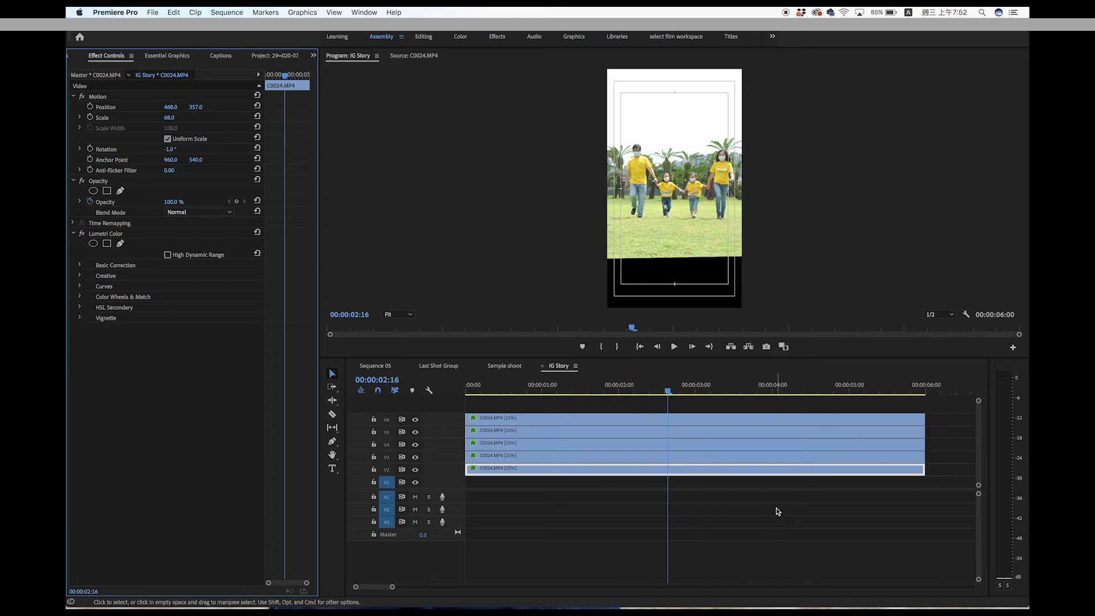
pyautogui.moveTo(863, 500); pyautogui.dragTo(747, 423)
# Marquee-select the four copies on V2–V5 and nest them into a sequence named Sky
pyautogui.click(957, 490)
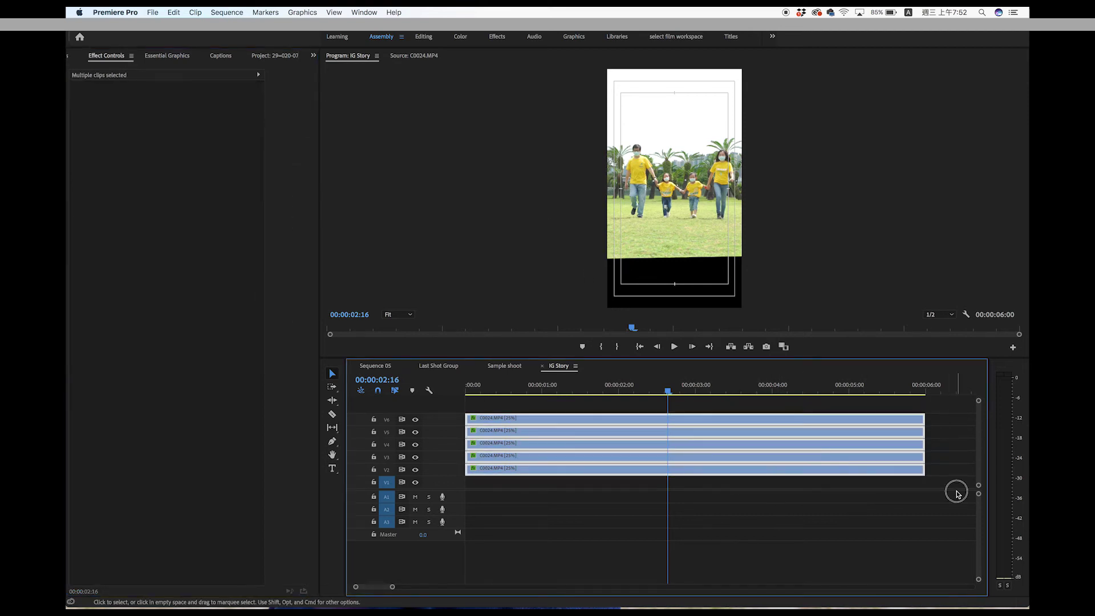
pyautogui.moveTo(732, 490); pyautogui.dragTo(674, 434)
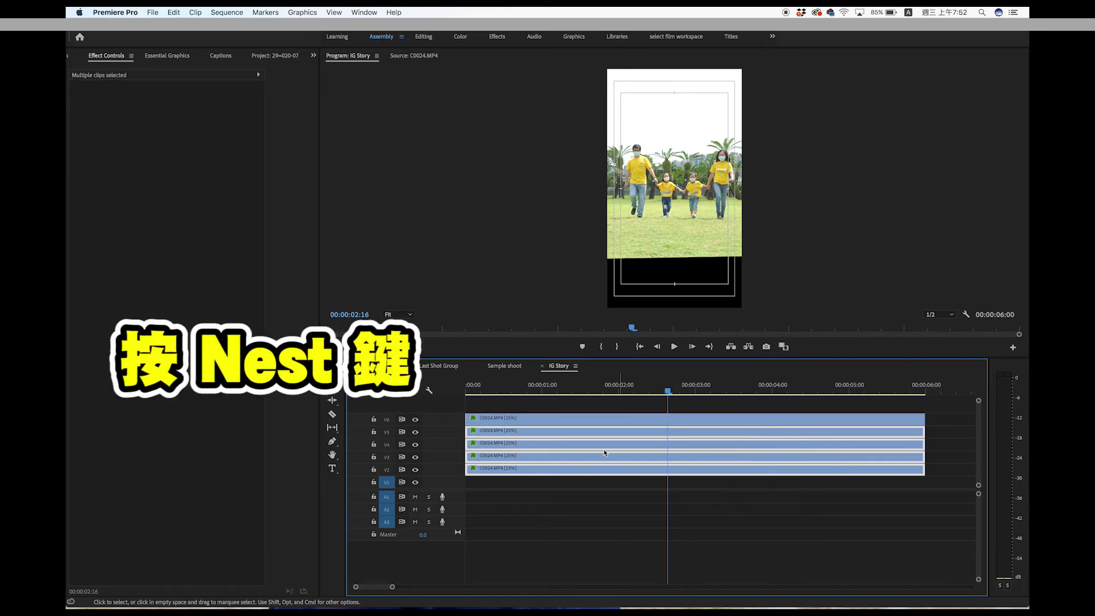
pyautogui.click(700, 471)
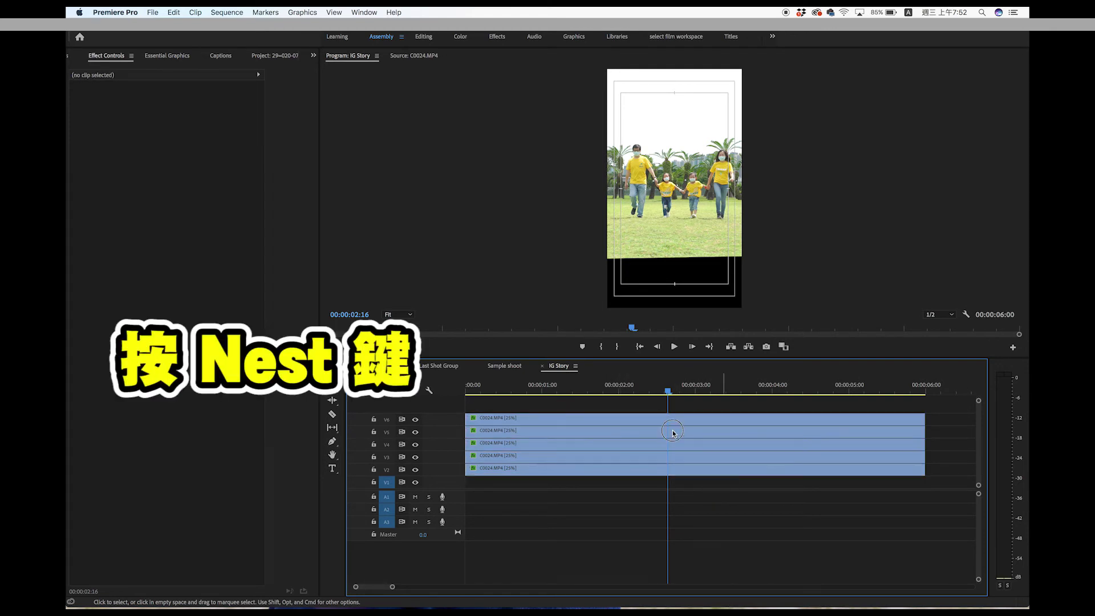
pyautogui.moveTo(723, 508); pyautogui.dragTo(771, 434)
pyautogui.rightClick(771, 434)
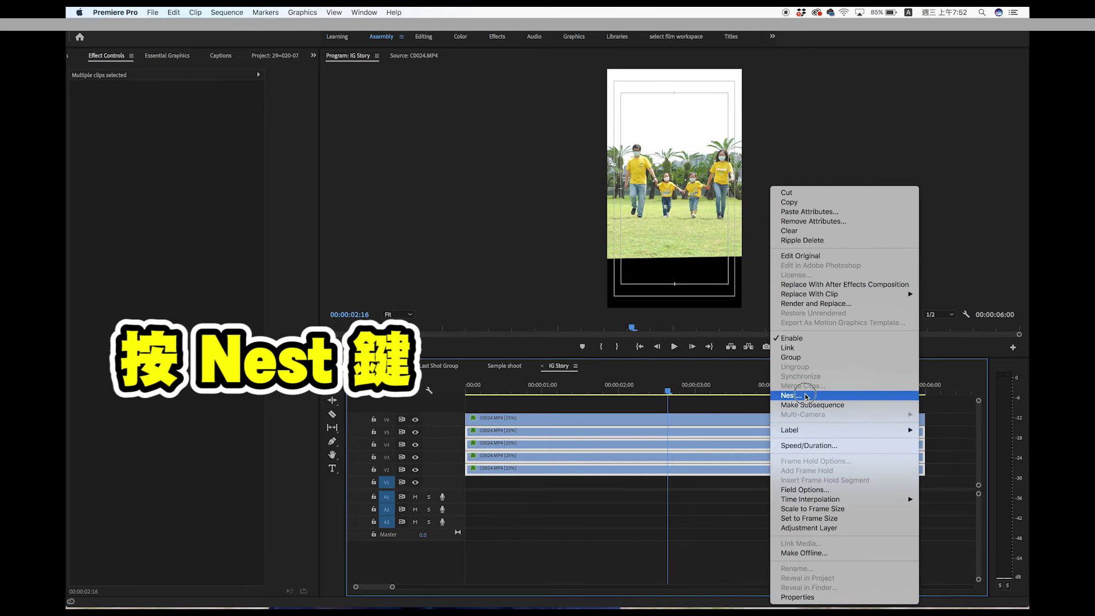
pyautogui.click(806, 396)
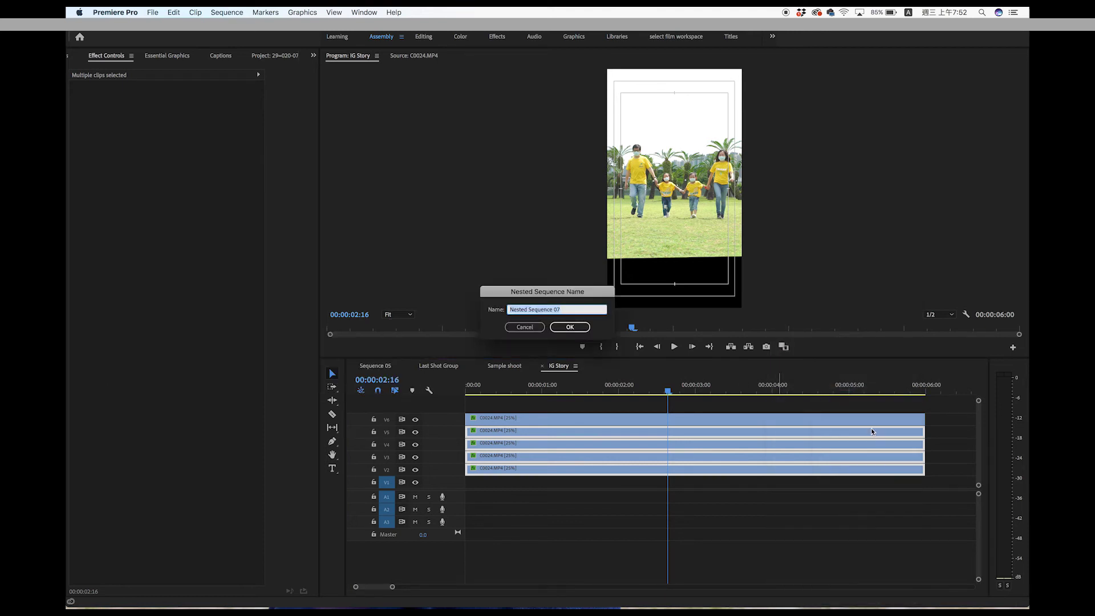
pyautogui.write('S')
pyautogui.click(569, 327)
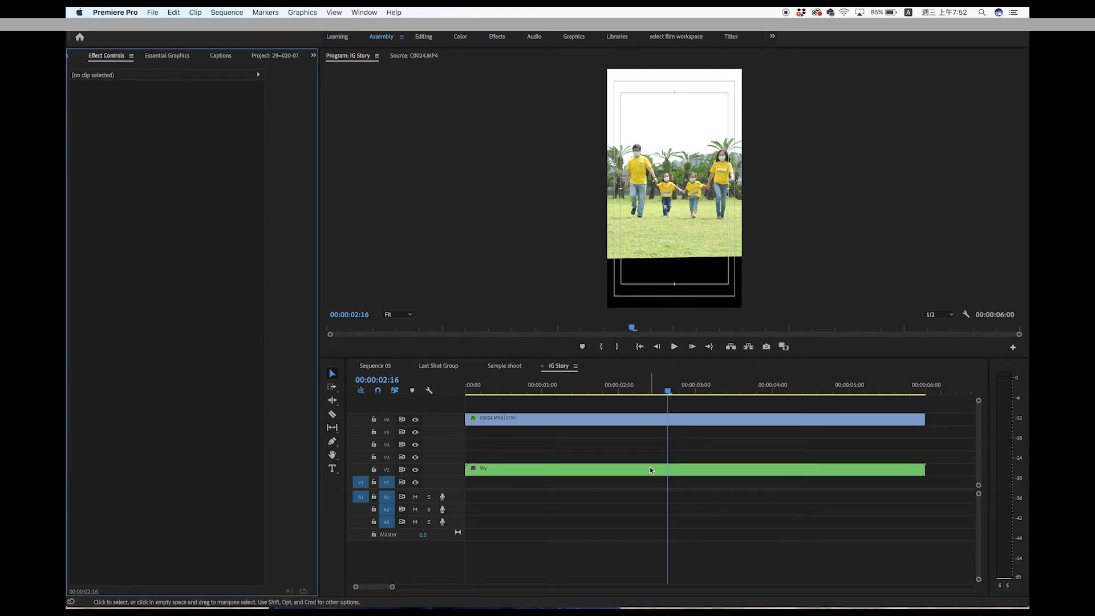
# Move the Sky nest up to V5 and toggle its track output to check it
pyautogui.moveTo(650, 469); pyautogui.dragTo(649, 442)
pyautogui.moveTo(650, 436); pyautogui.dragTo(650, 435)
pyautogui.hotkey('shift', 'Right')
pyautogui.click(415, 432)
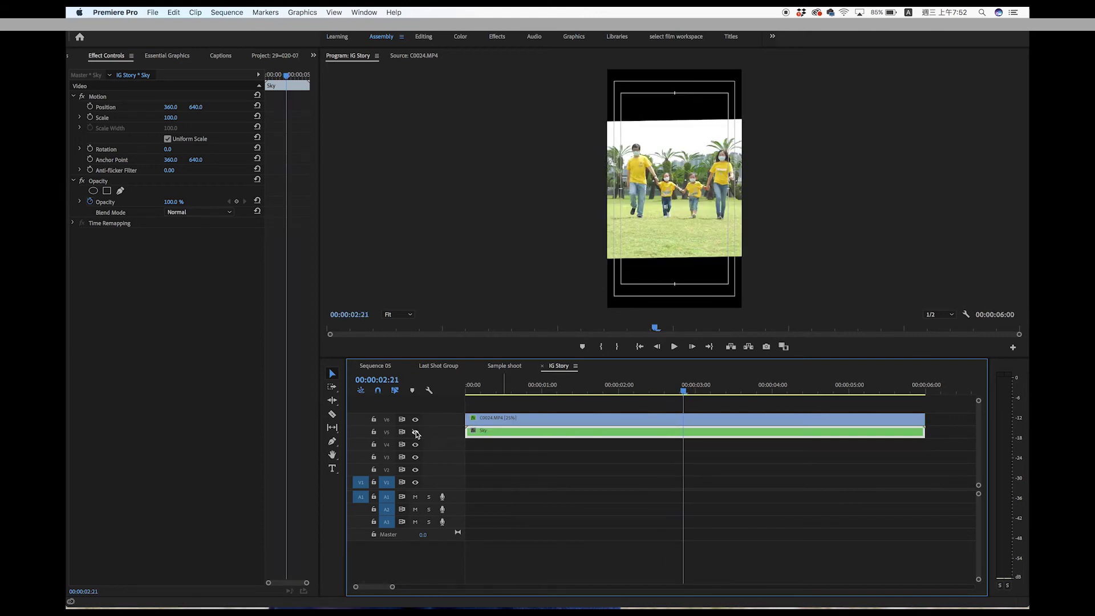
pyautogui.click(415, 432)
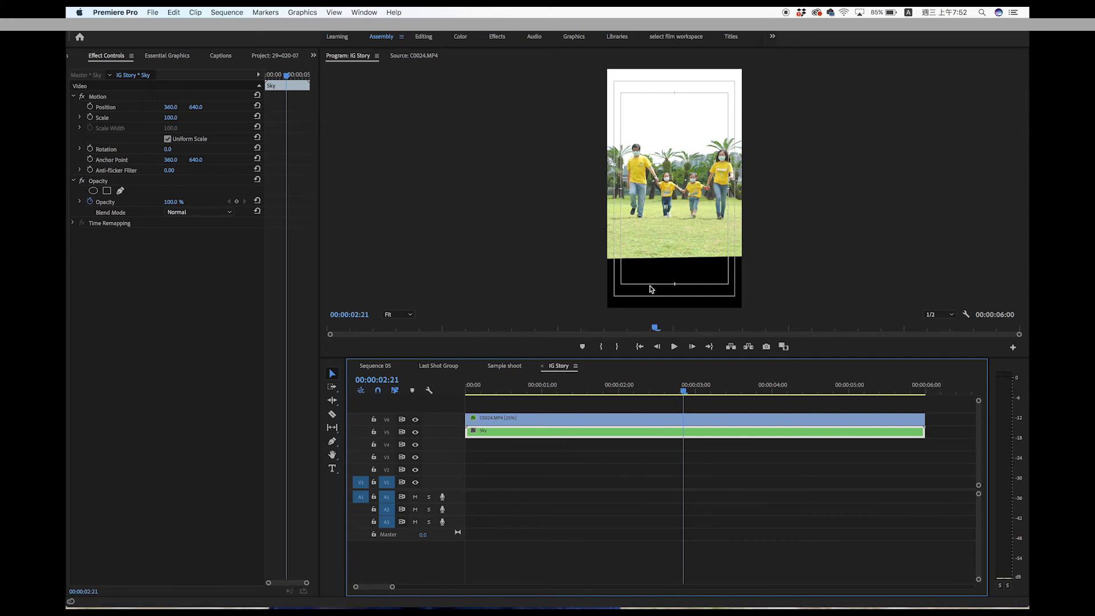
# Duplicate the family clip below Sky at Position Y 777 and raise the stack one track
pyautogui.click(606, 419)
pyautogui.moveTo(562, 419); pyautogui.dragTo(560, 451)
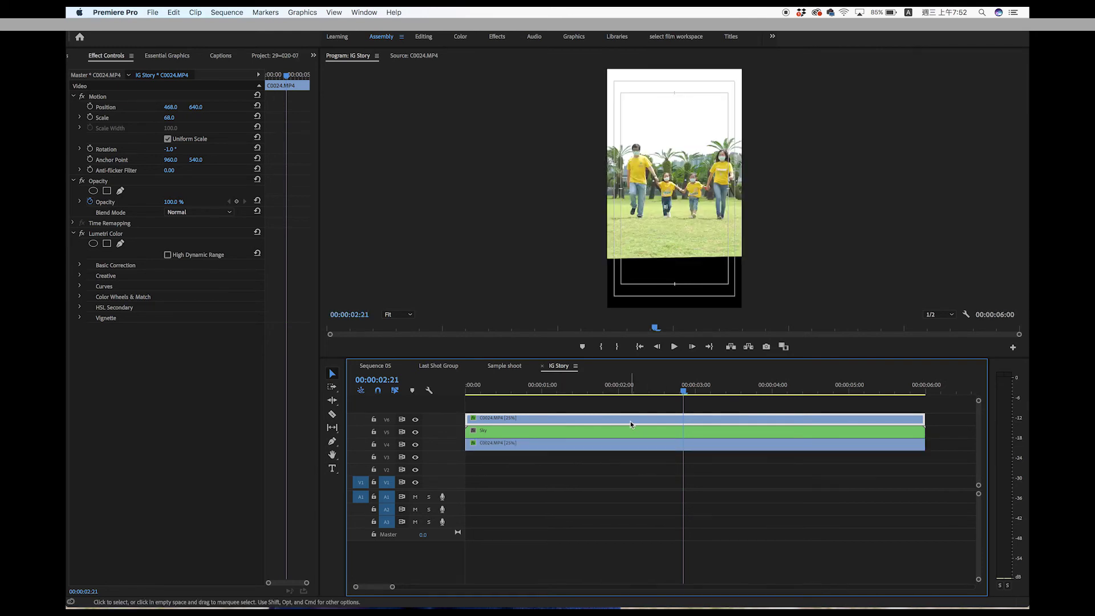
pyautogui.click(629, 445)
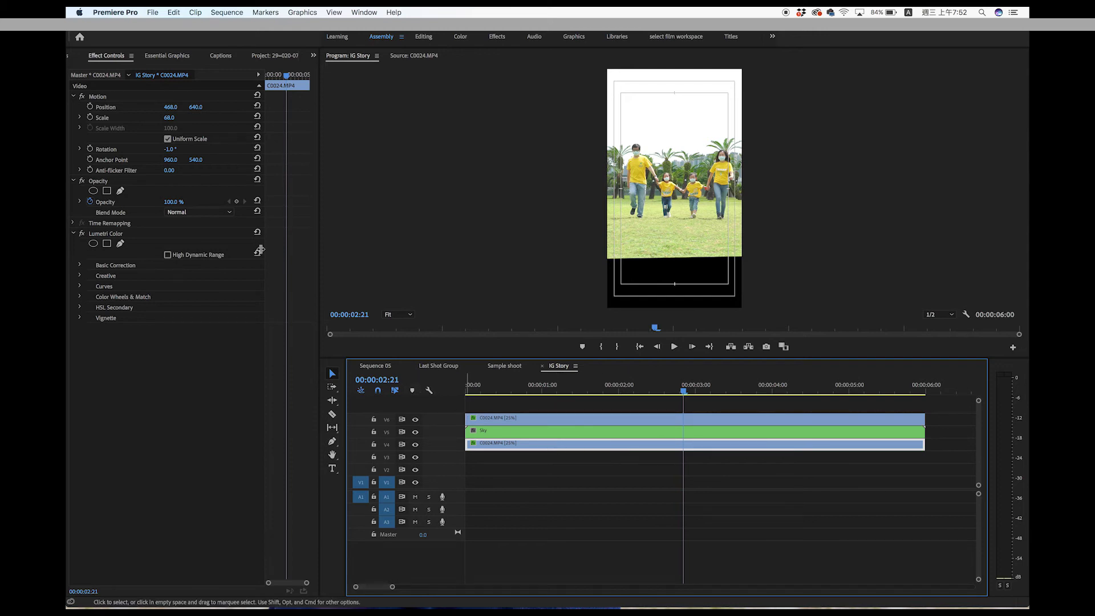
pyautogui.moveTo(197, 107); pyautogui.dragTo(275, 107)
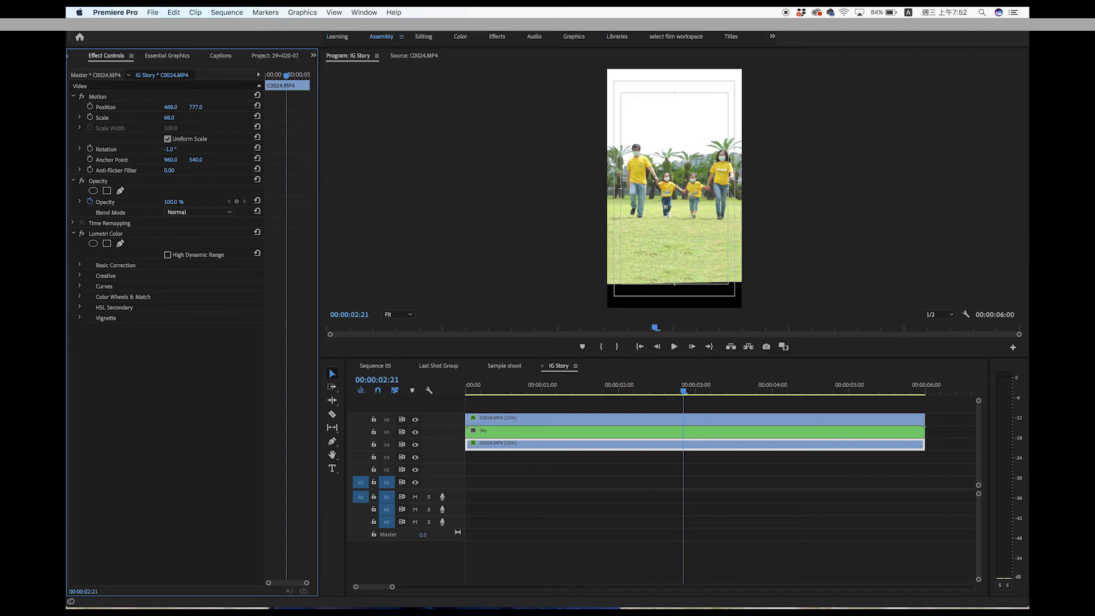
pyautogui.moveTo(544, 402)
pyautogui.mouseDown()
pyautogui.moveTo(583, 454)
pyautogui.moveTo(562, 438)
pyautogui.moveTo(583, 400)
pyautogui.mouseUp()
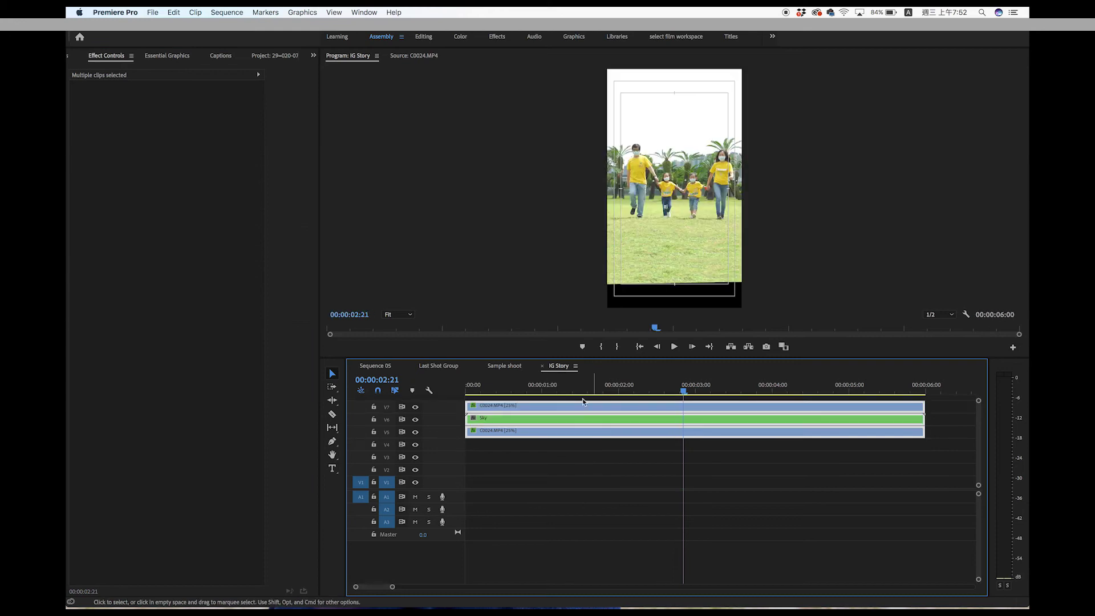
# Duplicate the lowest copy onto V4 and lower it to Position Y 920
pyautogui.click(566, 429)
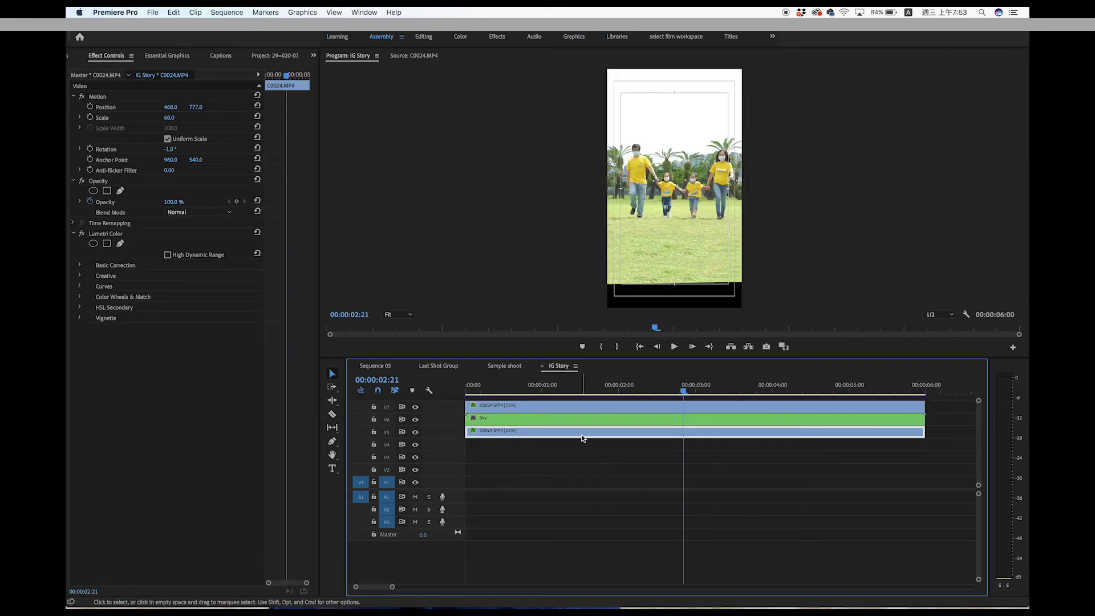
pyautogui.moveTo(582, 438); pyautogui.dragTo(583, 446)
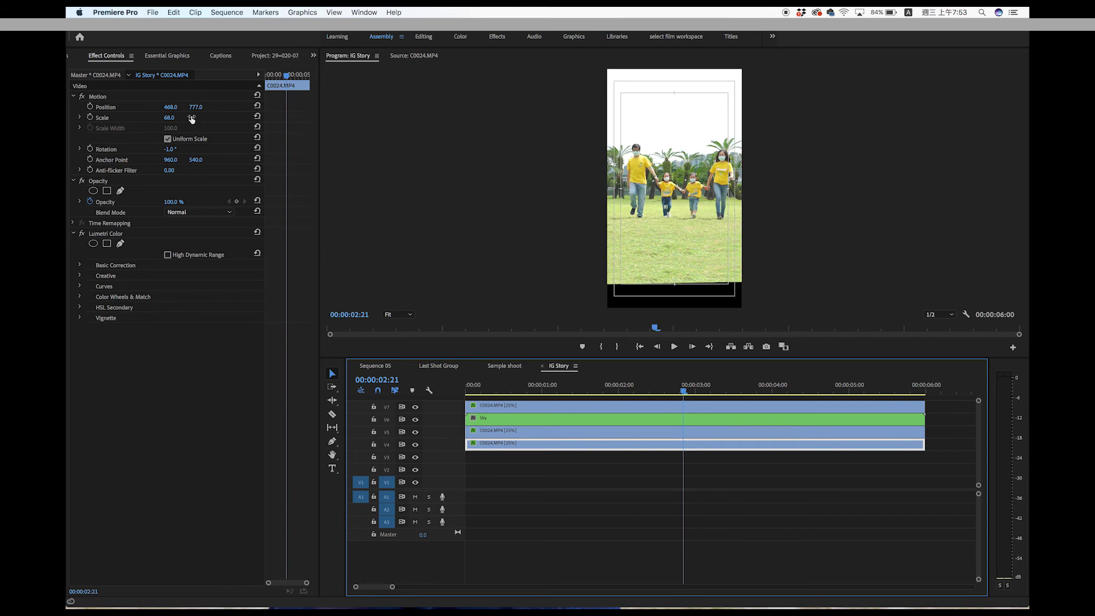
pyautogui.moveTo(195, 107); pyautogui.dragTo(262, 107)
pyautogui.moveTo(196, 107); pyautogui.dragTo(211, 106)
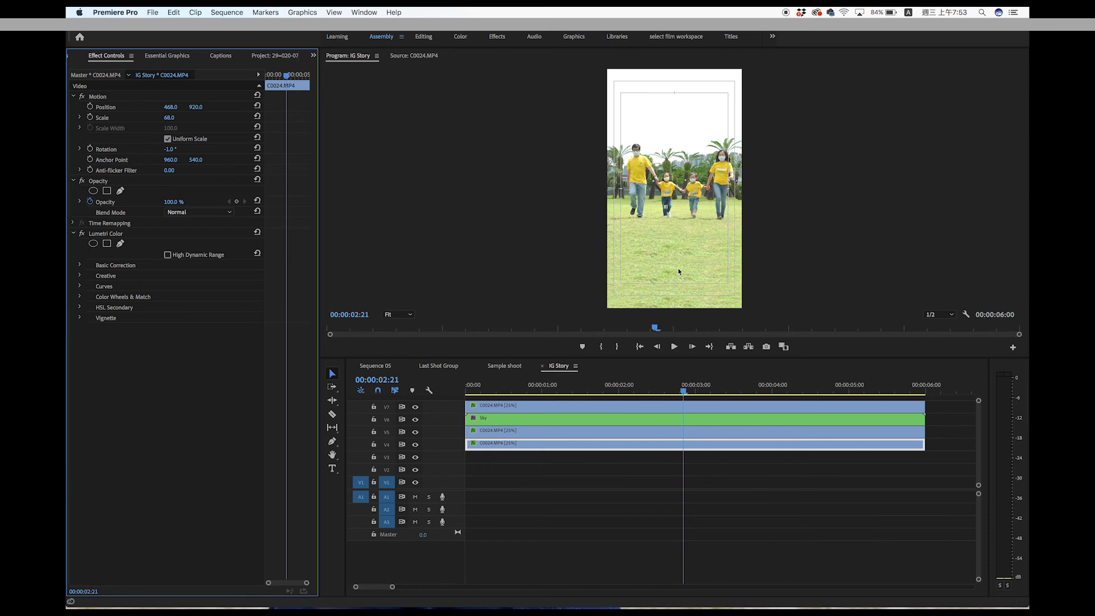
pyautogui.click(670, 471)
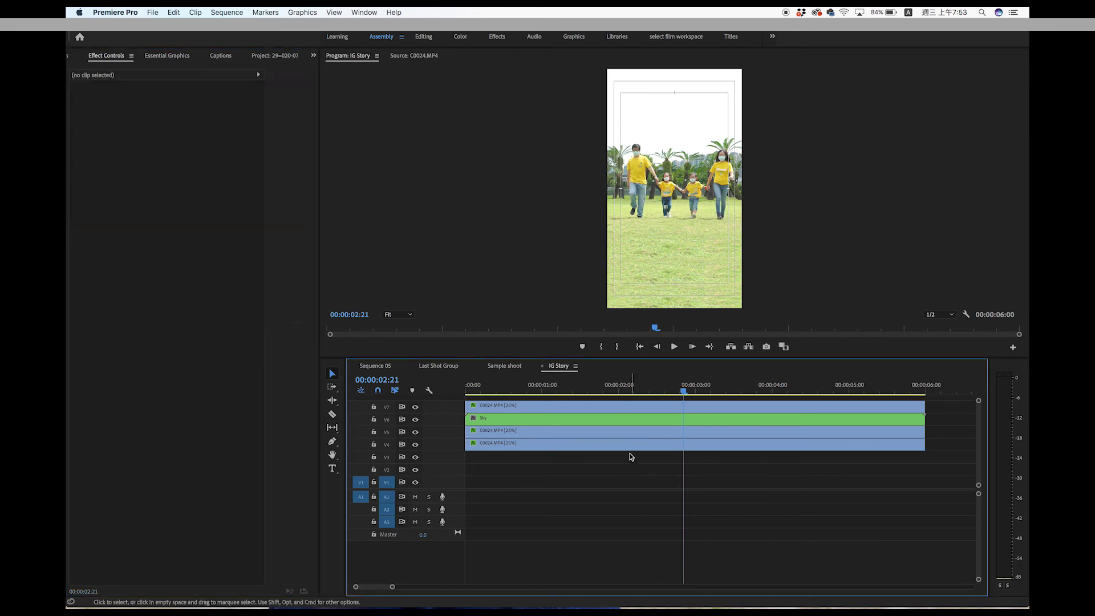
# Offset the V5 copy left to Position X 1.0 and shift the V4 copy left
pyautogui.click(597, 437)
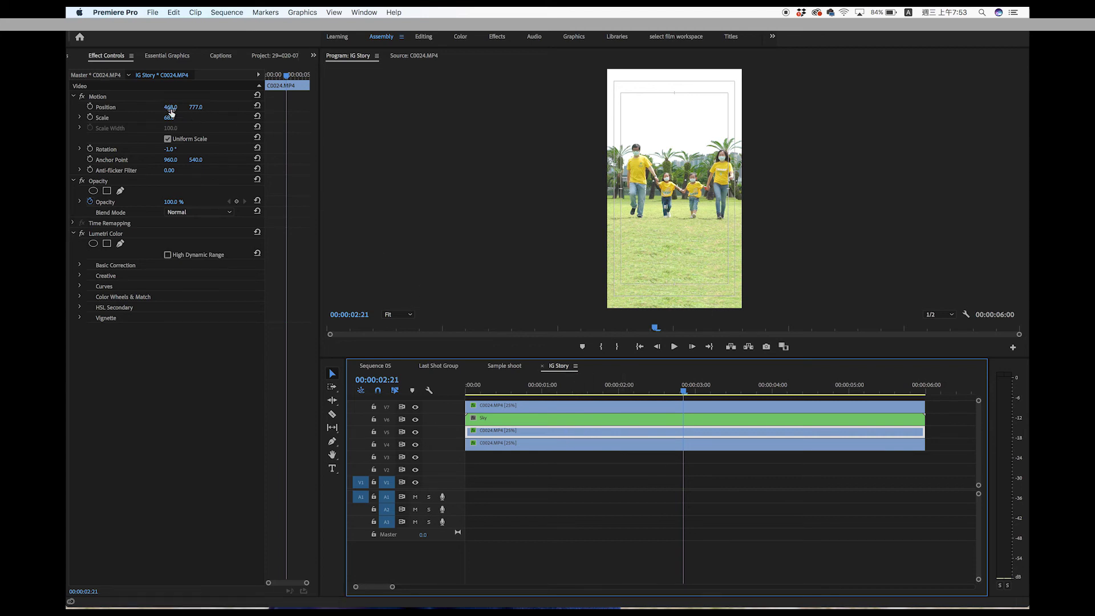
pyautogui.moveTo(170, 107); pyautogui.dragTo(86, 108)
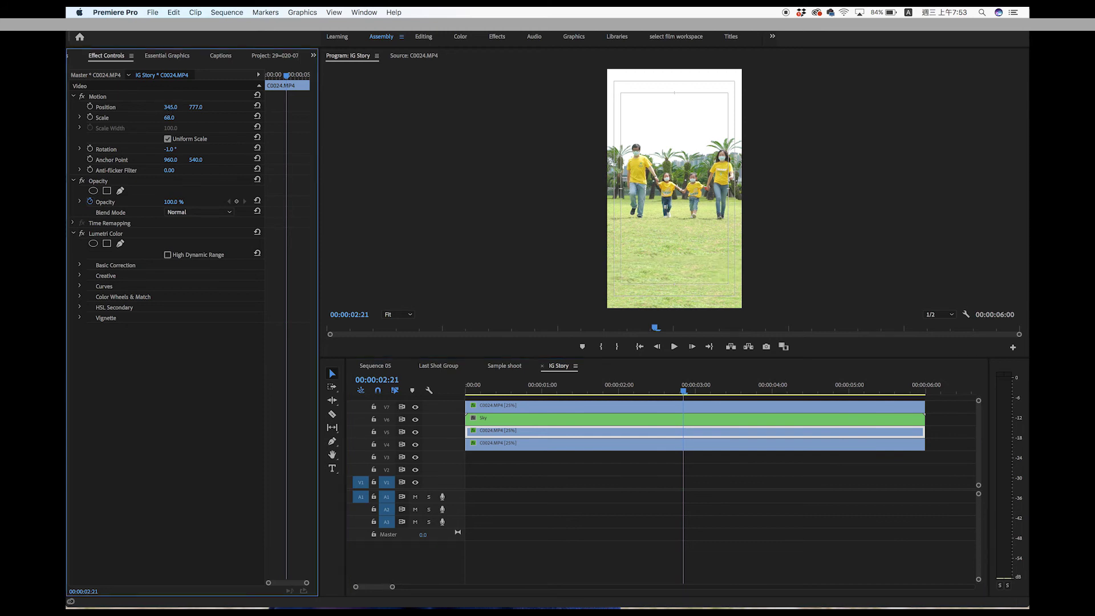
pyautogui.moveTo(170, 107); pyautogui.dragTo(42, 107)
pyautogui.moveTo(169, 108)
pyautogui.mouseDown()
pyautogui.moveTo(150, 107)
pyautogui.moveTo(191, 107)
pyautogui.mouseUp()
pyautogui.click(553, 443)
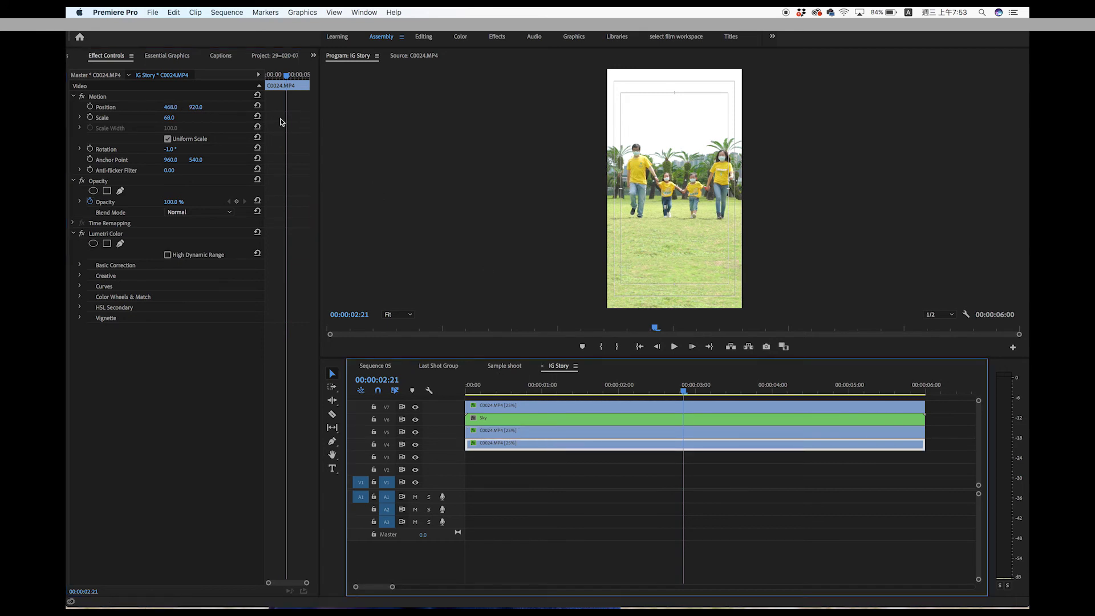
pyautogui.moveTo(170, 107); pyautogui.dragTo(59, 107)
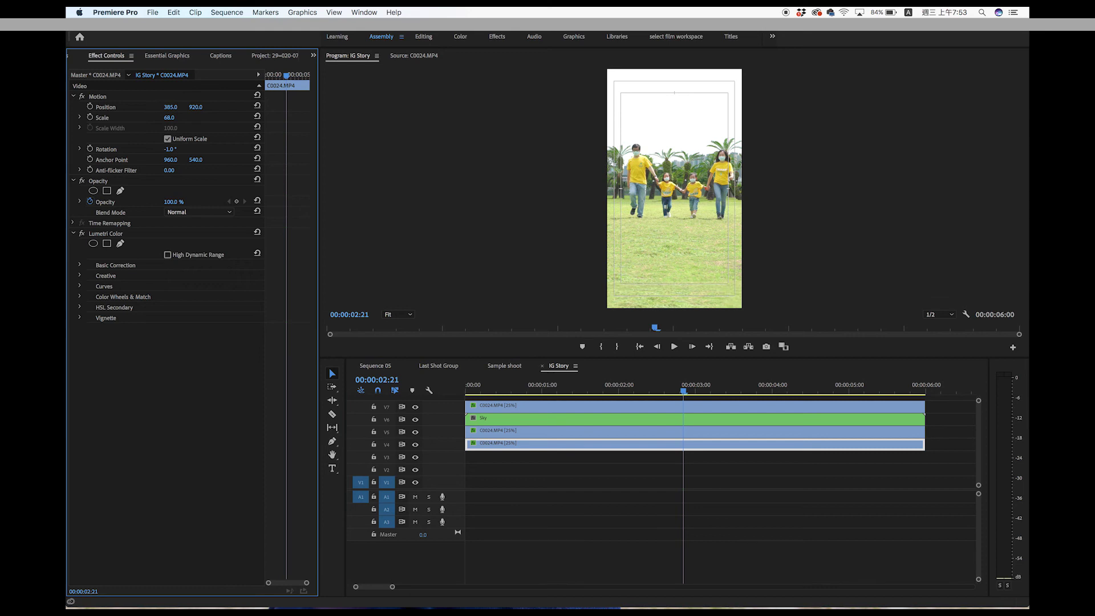
pyautogui.moveTo(170, 108); pyautogui.dragTo(83, 107)
pyautogui.moveTo(170, 107); pyautogui.dragTo(195, 107)
pyautogui.click(536, 431)
pyautogui.moveTo(165, 107); pyautogui.dragTo(135, 107)
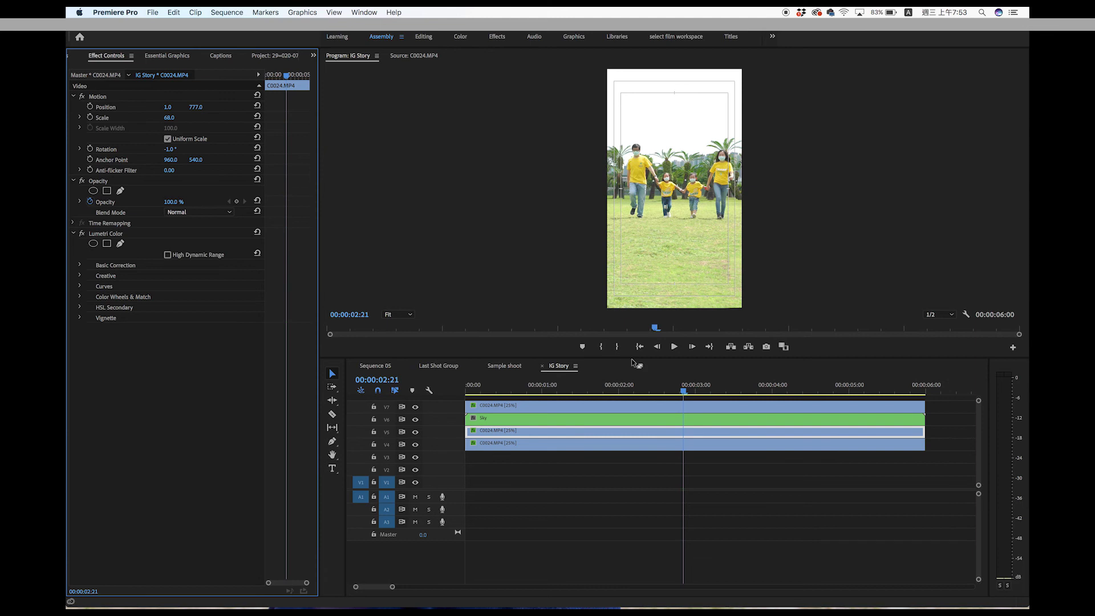
# Fine-tune the bottom V4 copy to Position X 215 with keyboard nudges
pyautogui.click(681, 444)
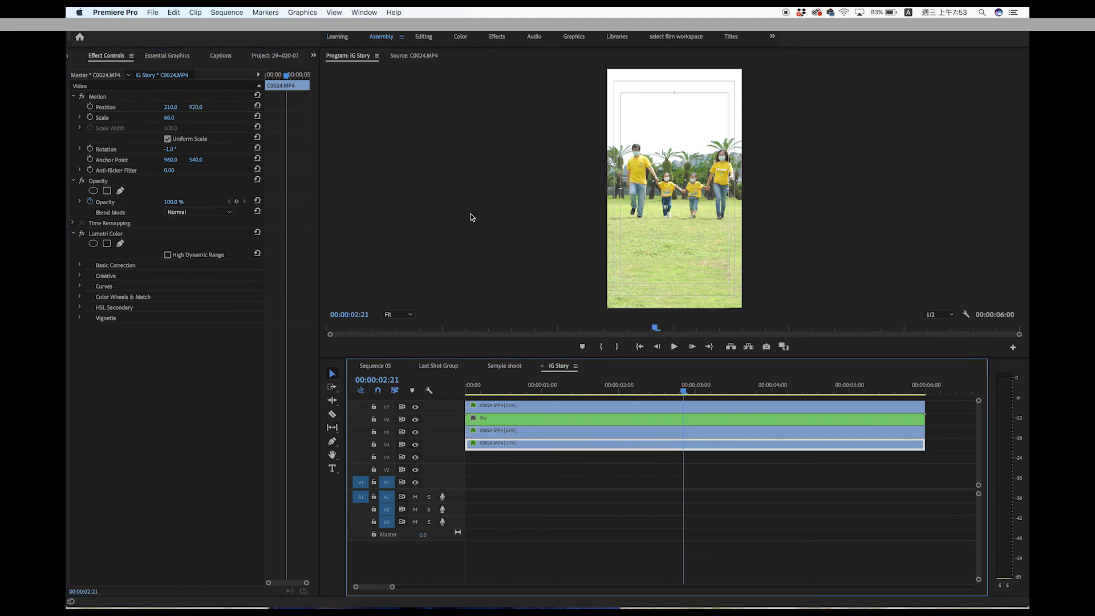
pyautogui.hotkey('shift', 'Left')
pyautogui.hotkey('shift', 'Left')
pyautogui.hotkey('shift', 'Left')
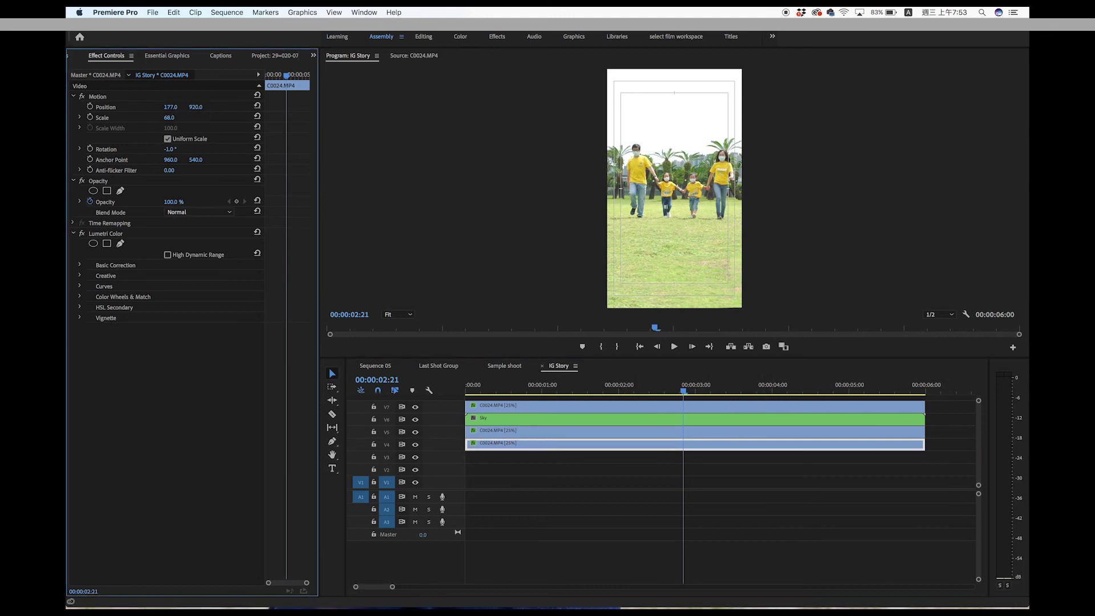
pyautogui.hotkey('shift', 'Right')
pyautogui.press('Right')
pyautogui.press('Right')
pyautogui.press('Right')
pyautogui.hotkey('shift', 'Right')
pyautogui.hotkey('shift', 'Right')
pyautogui.hotkey('shift', 'Right')
pyautogui.press('Right')
pyautogui.press('Right')
pyautogui.press('Right')
pyautogui.moveTo(945, 463)
pyautogui.mouseDown()
pyautogui.moveTo(903, 431)
pyautogui.moveTo(881, 435)
pyautogui.mouseUp()
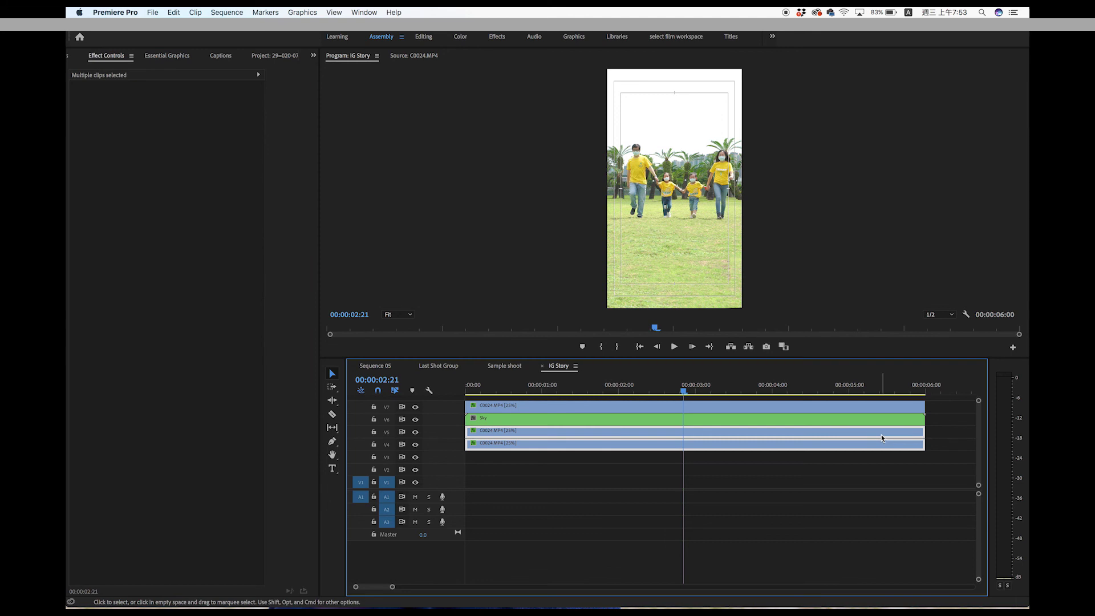
# Nest the selected V4 and V5 copies into a sequence named Ground
pyautogui.rightClick(881, 435)
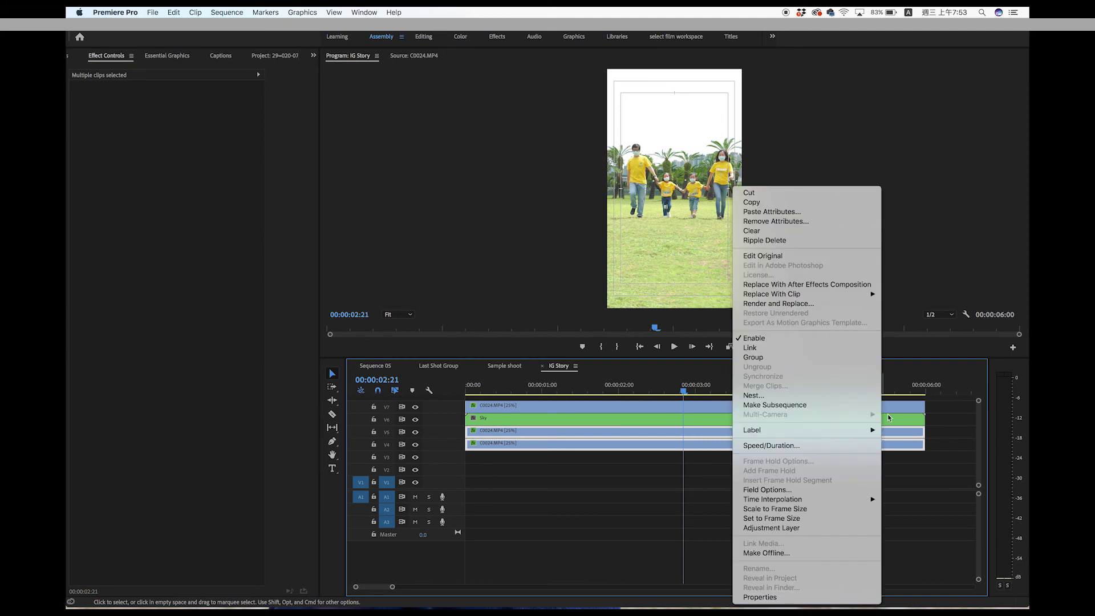
pyautogui.click(815, 394)
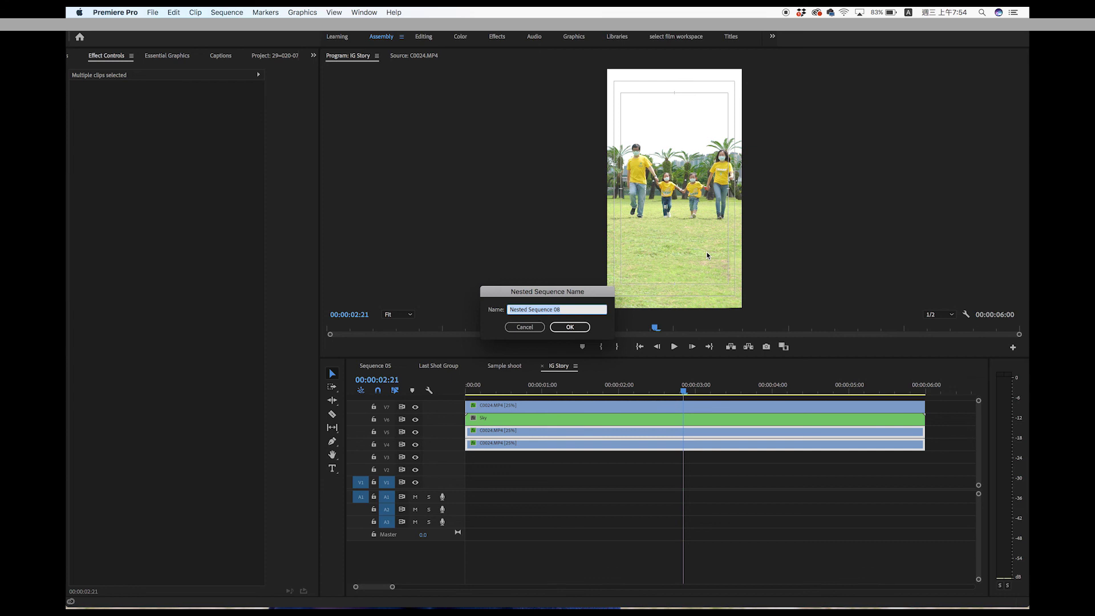
pyautogui.write('Ground')
pyautogui.click(570, 327)
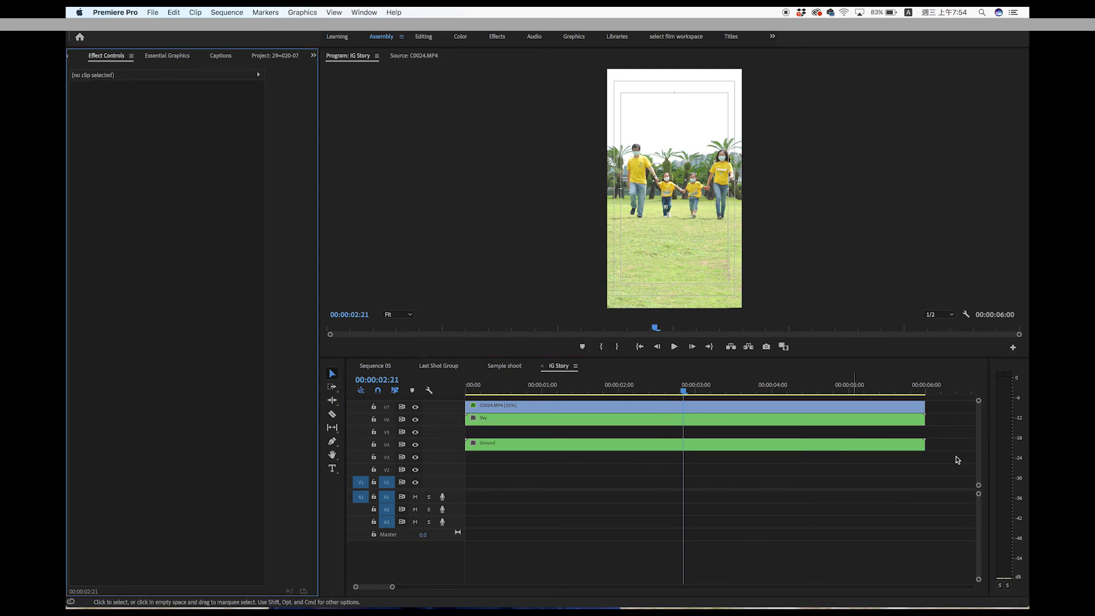
# Drop the top clip and Sky one track onto V5–V6, then play IG Story from the start
pyautogui.moveTo(946, 402); pyautogui.dragTo(888, 425)
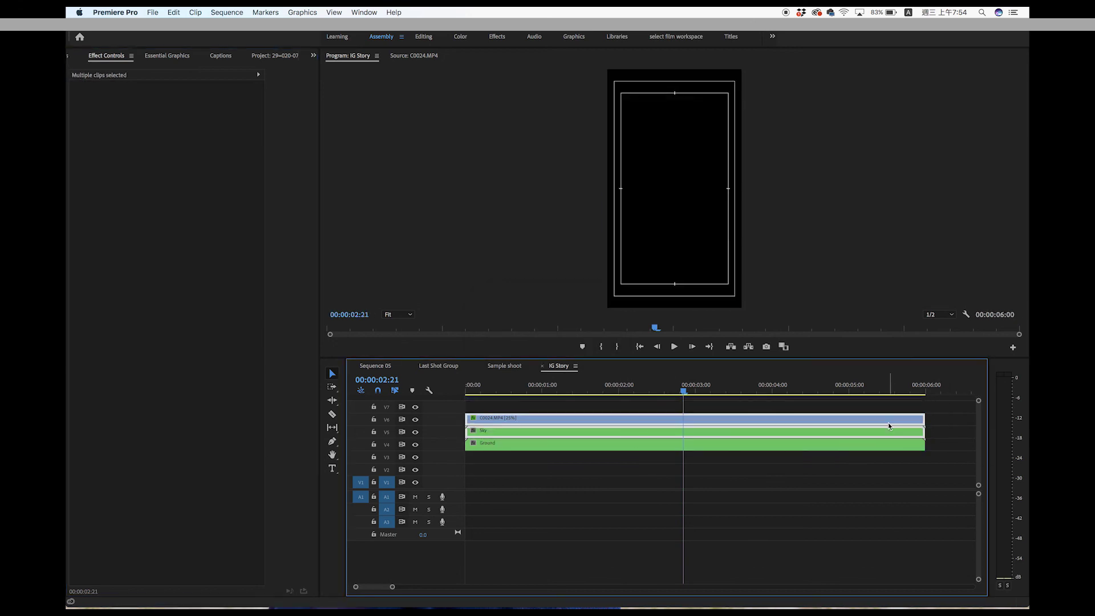
pyautogui.moveTo(533, 391); pyautogui.dragTo(444, 391)
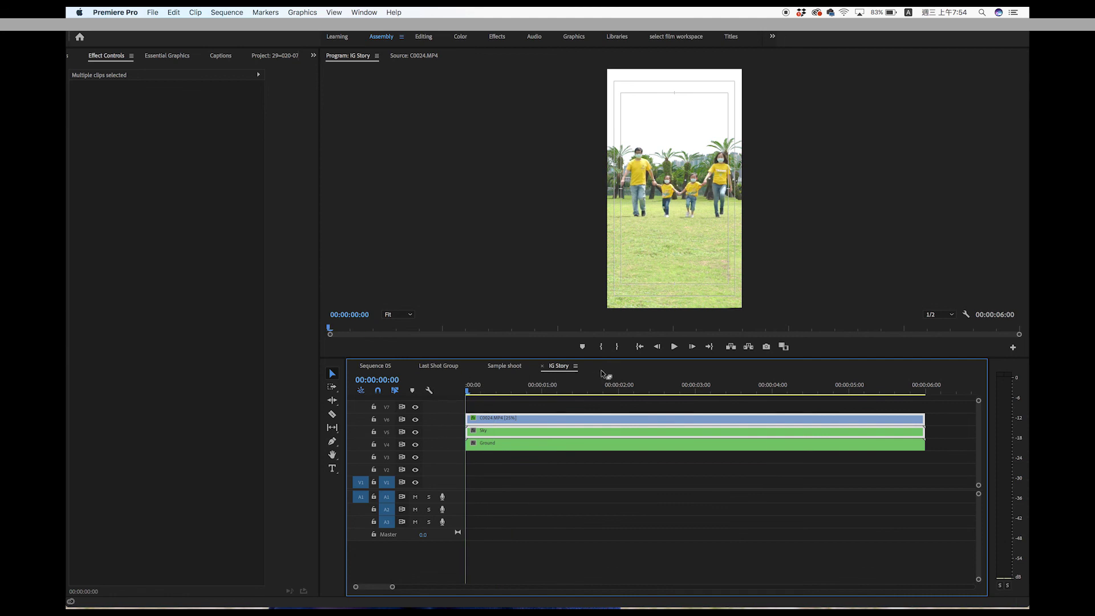
pyautogui.press('space')
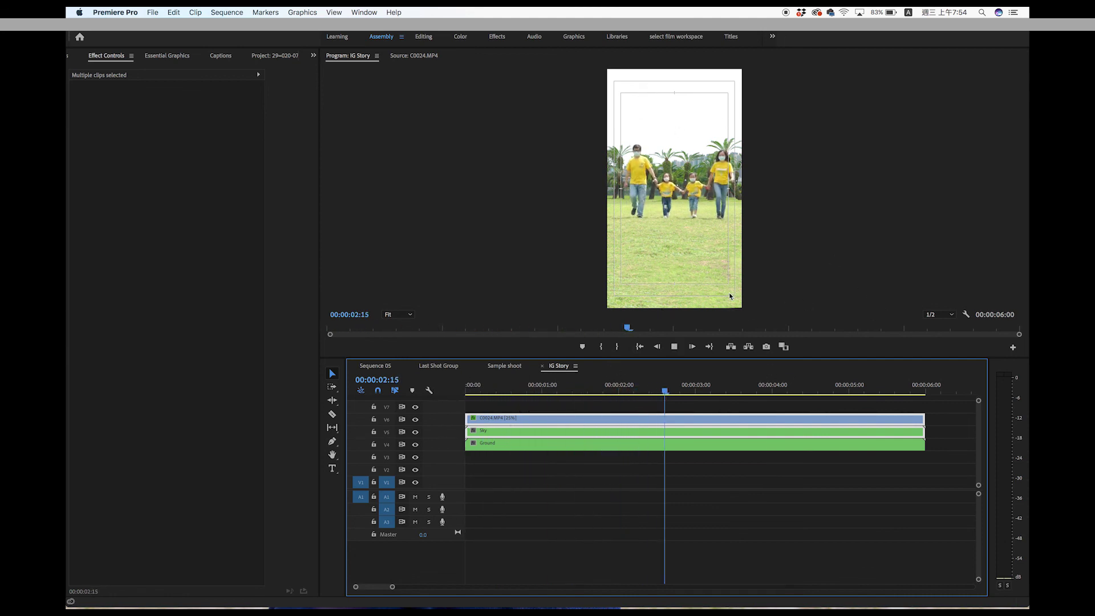
pyautogui.press('space')
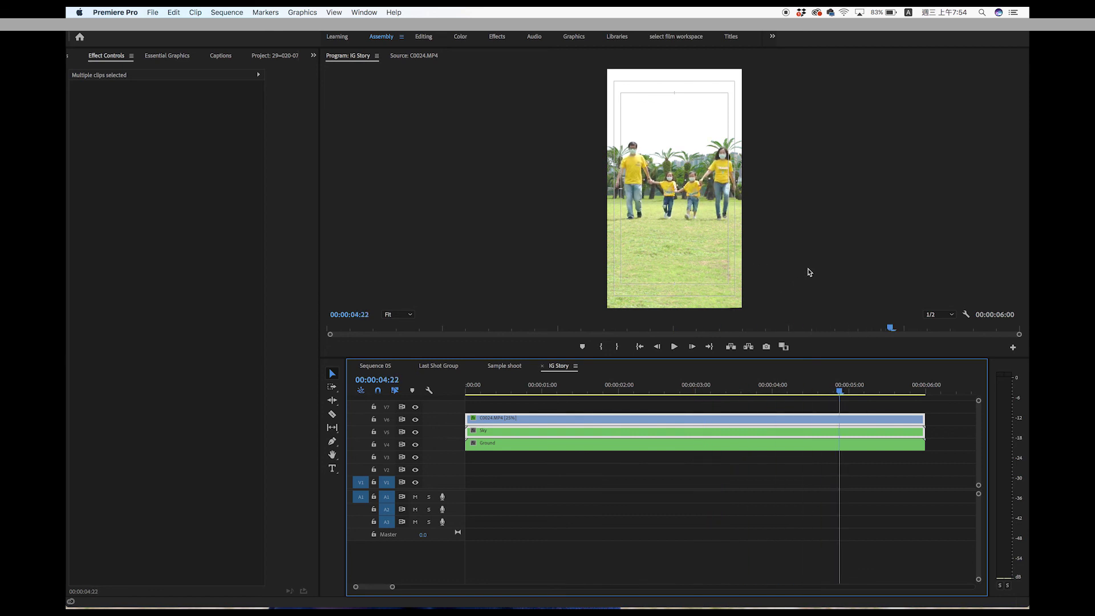